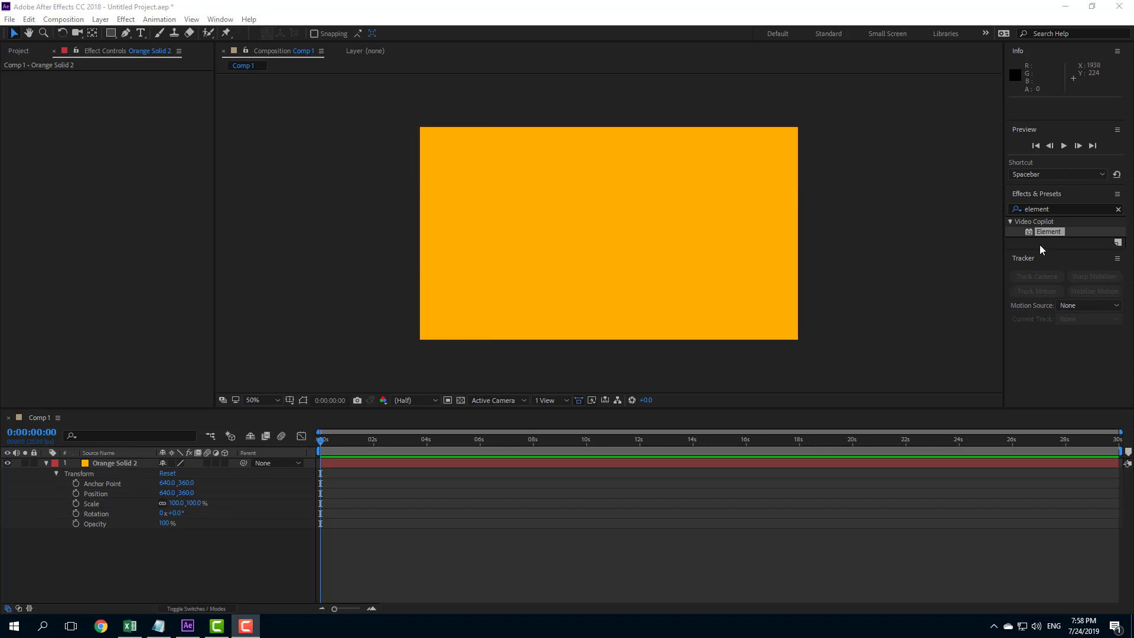
# Apply the Element effect to the orange solid and open its Scene Setup.
pyautogui.moveTo(1048, 231); pyautogui.dragTo(727, 253)
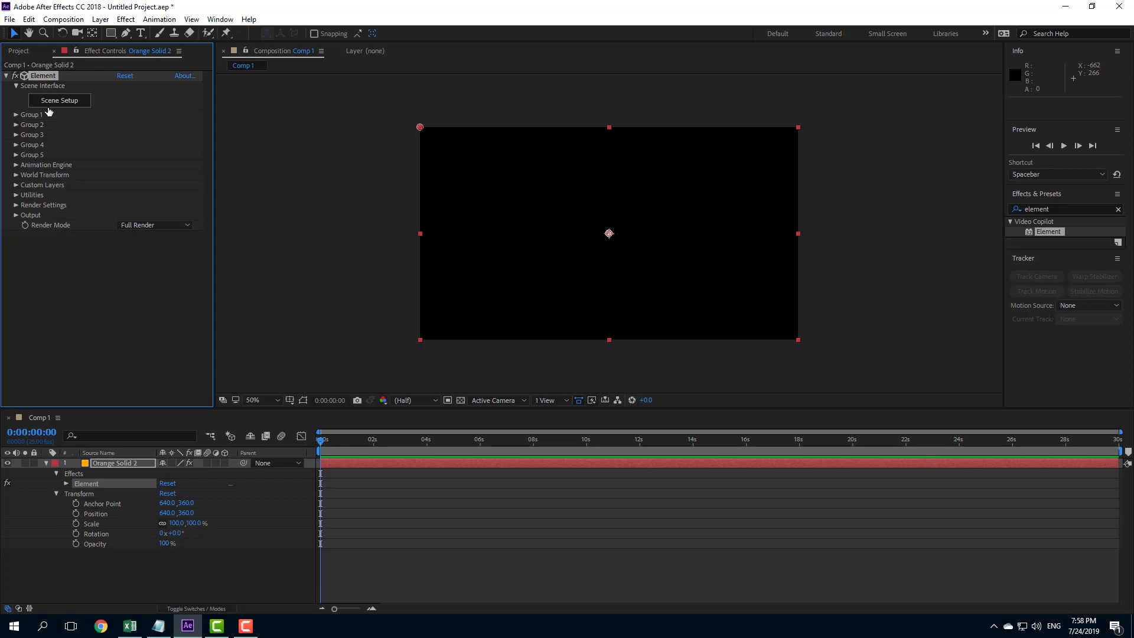
pyautogui.click(86, 103)
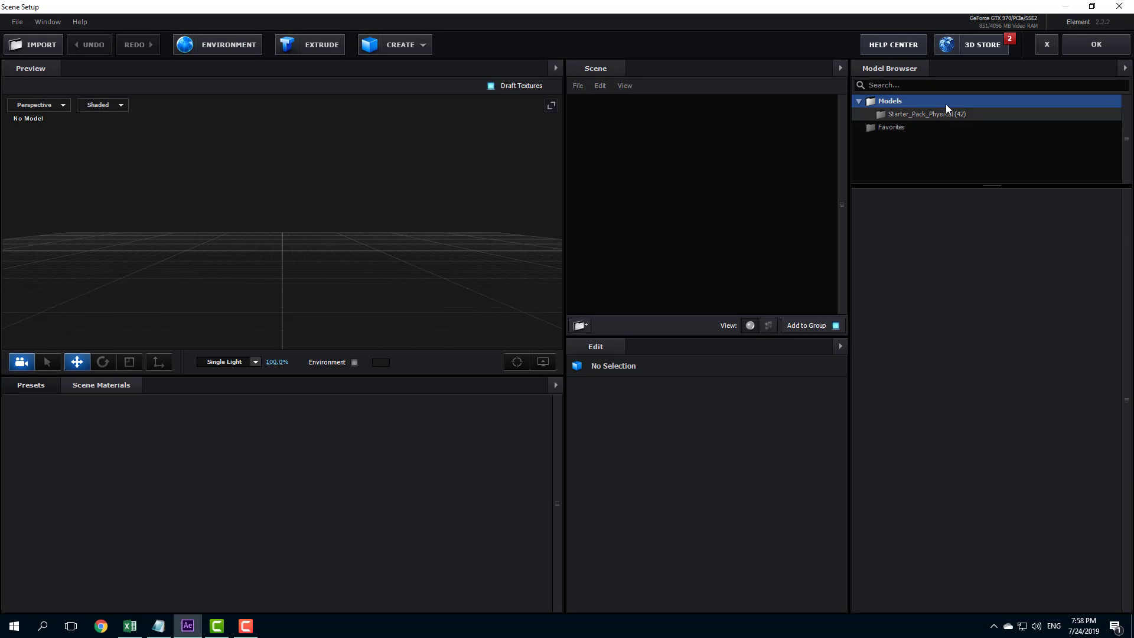
# Add the rock_01 and rock_02 models from Starter_Pack_Physical to the scene.
pyautogui.click(923, 114)
pyautogui.scroll(-1, 1014, 385)
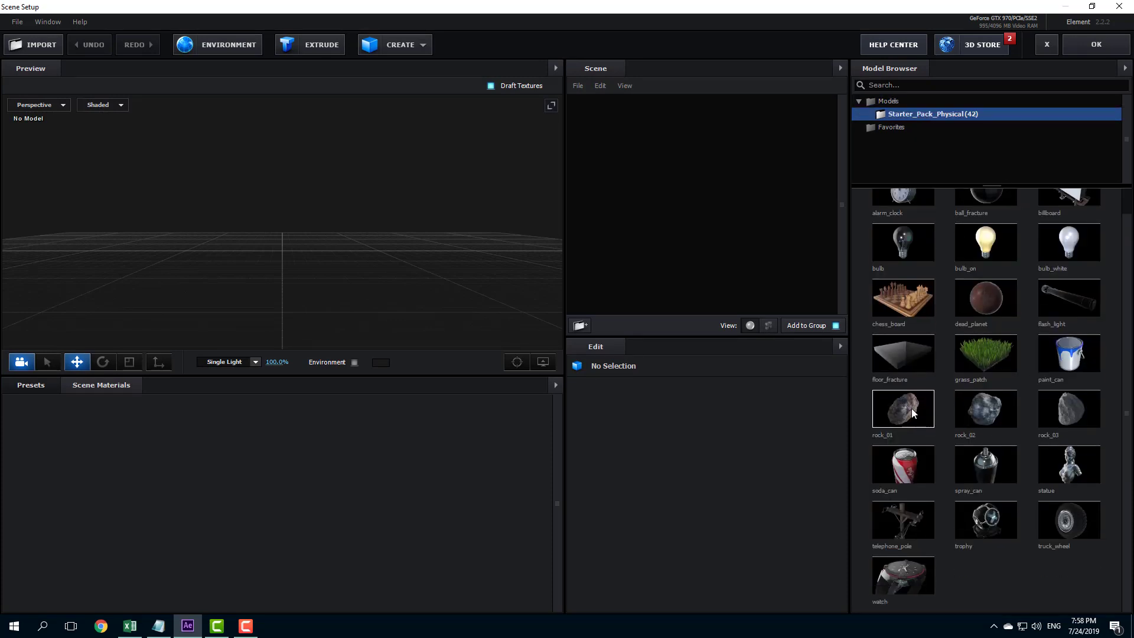
pyautogui.click(912, 412)
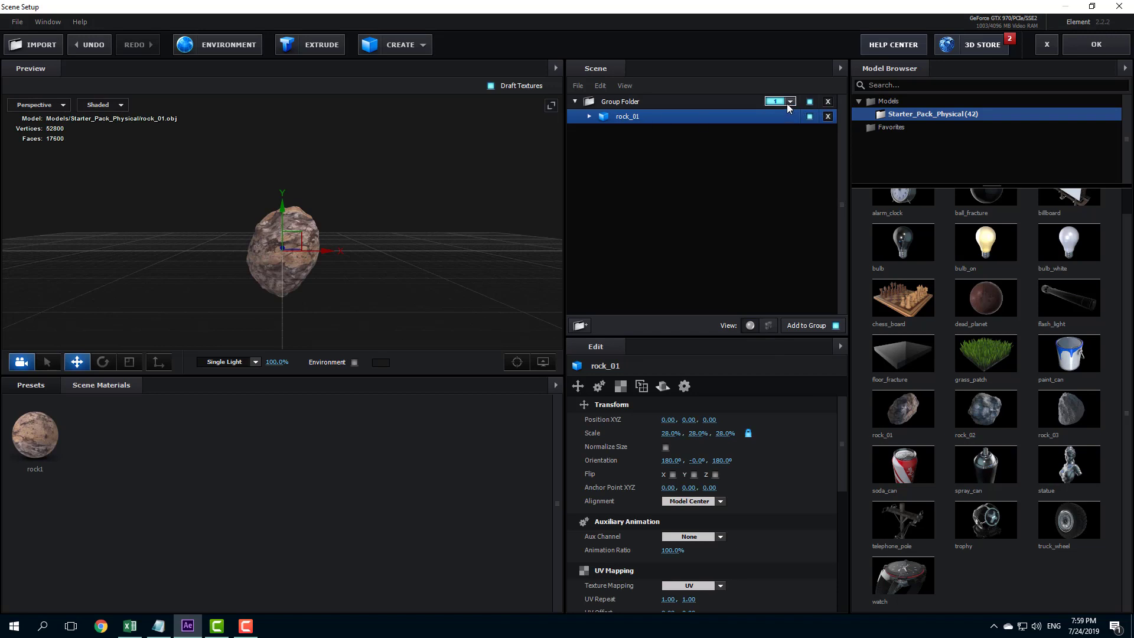
pyautogui.click(995, 423)
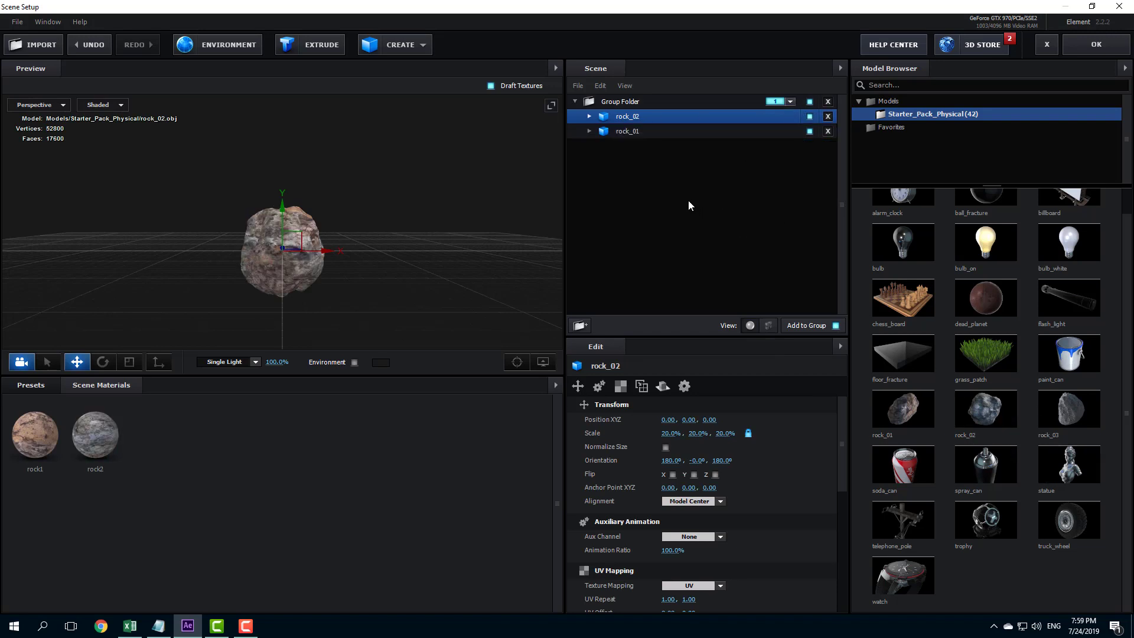
# Take both rock models out of the Group Folder and delete the empty folder.
pyautogui.moveTo(645, 178); pyautogui.dragTo(643, 175)
pyautogui.moveTo(636, 122); pyautogui.dragTo(642, 190)
pyautogui.click(625, 102)
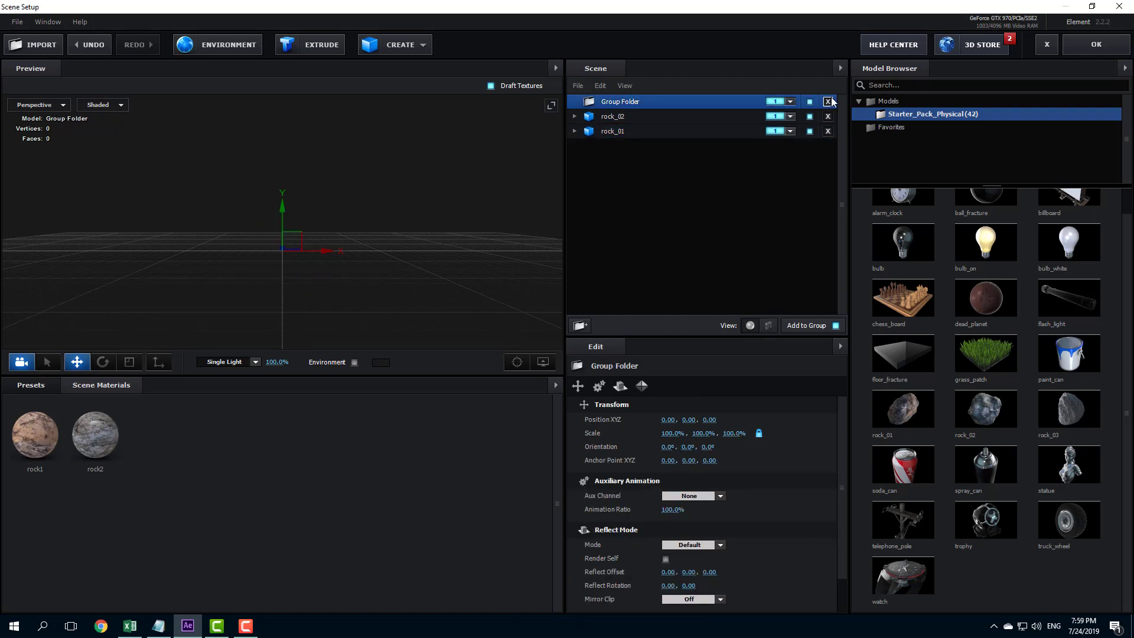
pyautogui.click(827, 102)
# Assign rock_01 to group 2 and accept the scene setup.
pyautogui.click(649, 116)
pyautogui.click(679, 101)
pyautogui.click(790, 116)
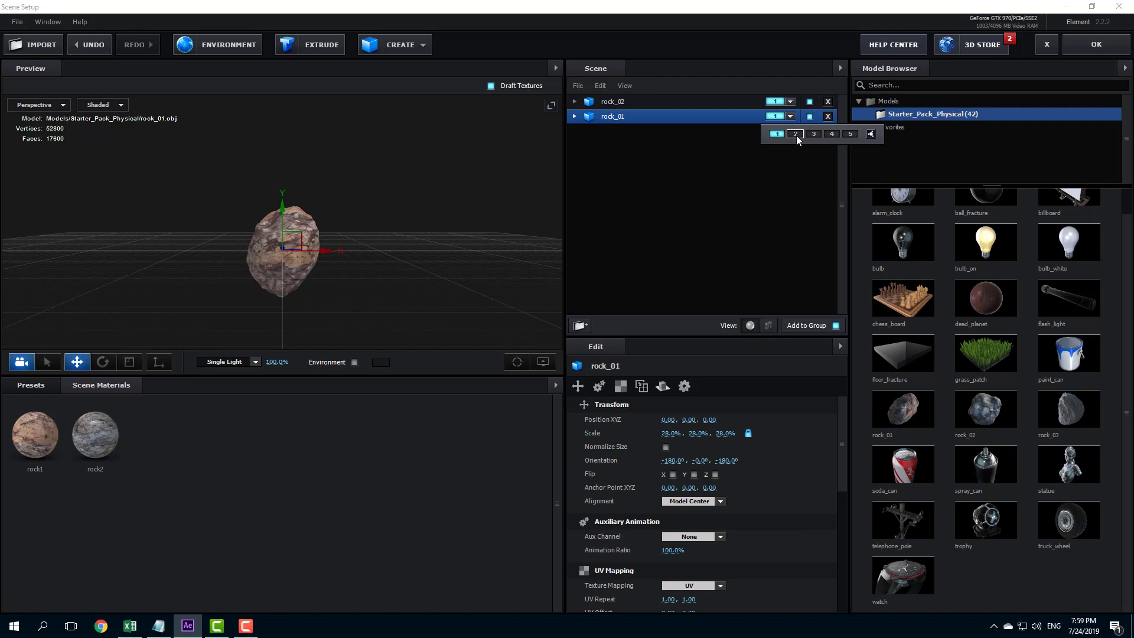
pyautogui.click(1096, 45)
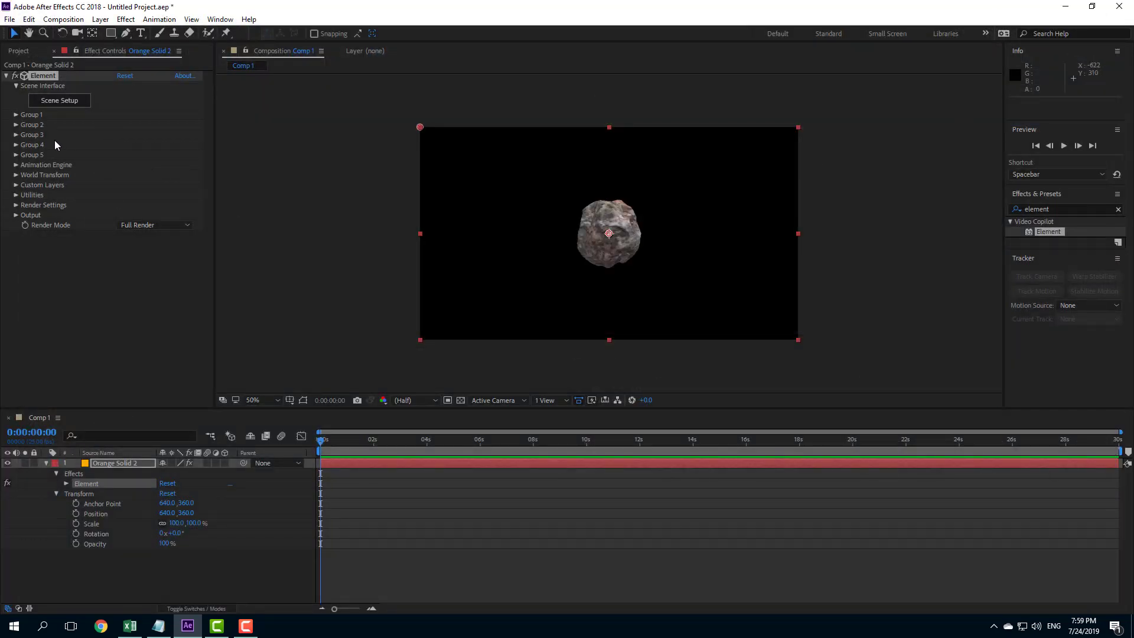
# Configure Group 1's particle replicator with the Plane shape, a Particle Count of 6 and an X Scale of 2.60.
pyautogui.click(17, 115)
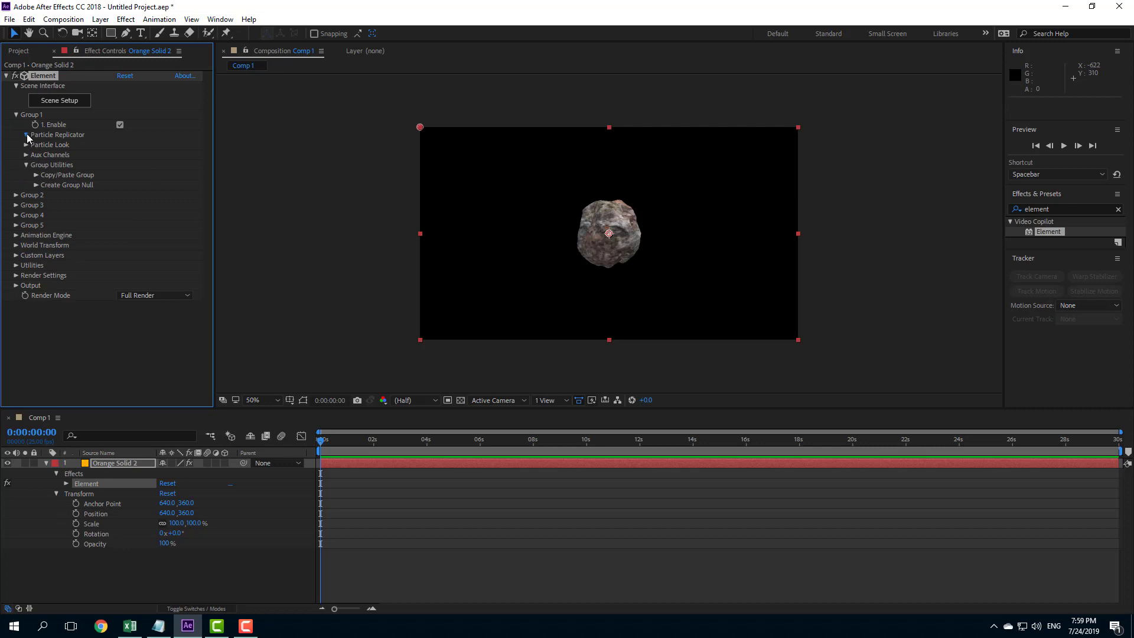
pyautogui.click(27, 135)
pyautogui.click(155, 154)
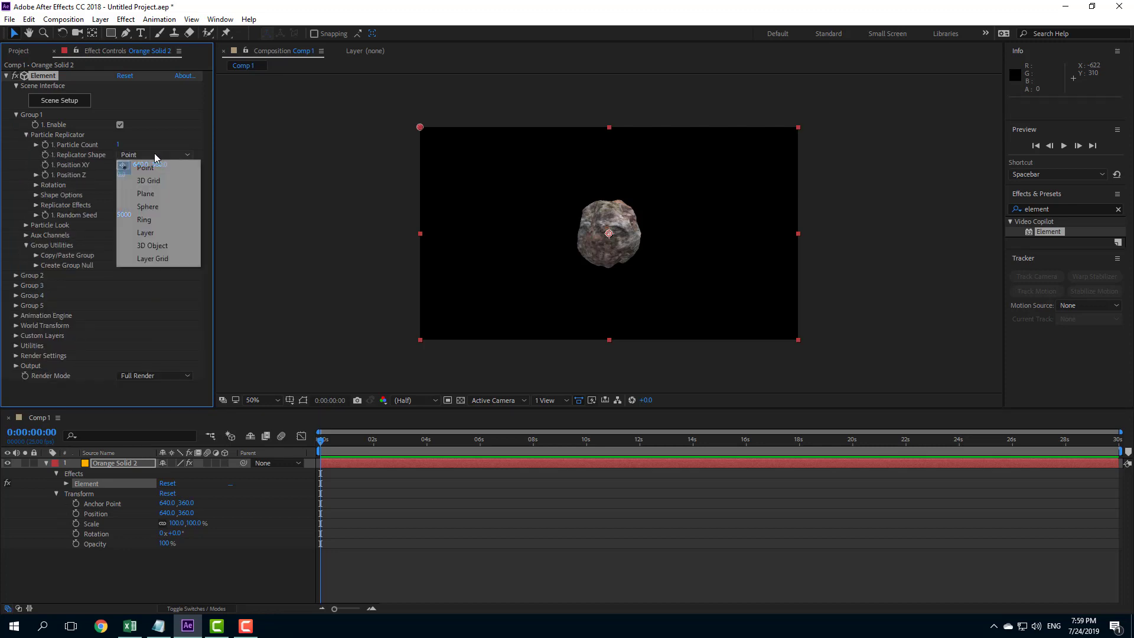
pyautogui.click(183, 196)
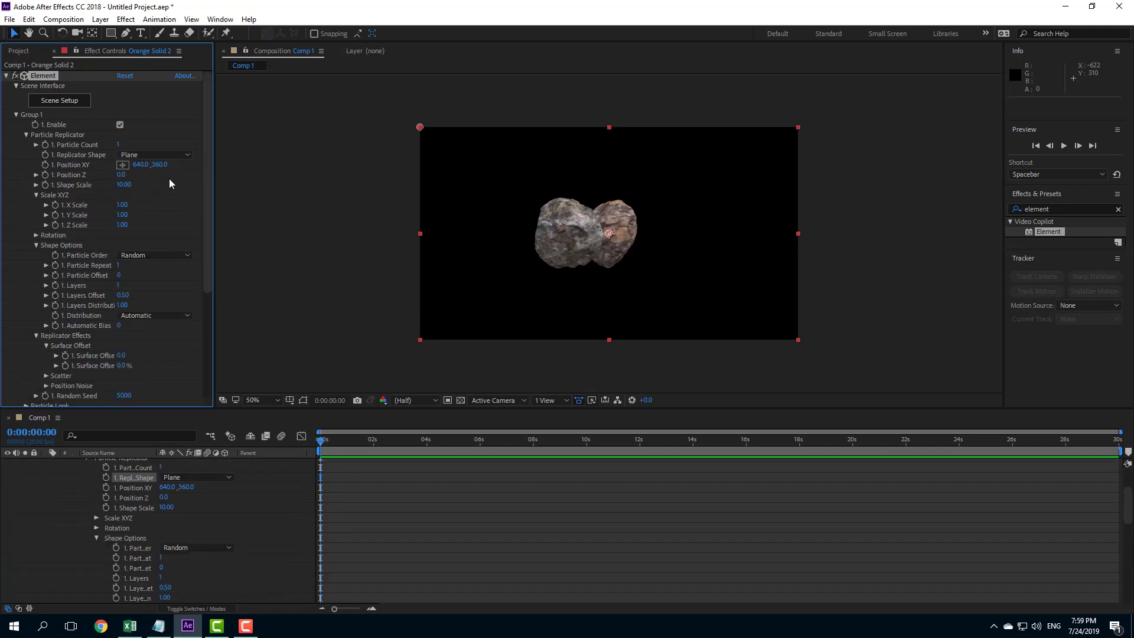
pyautogui.moveTo(119, 144); pyautogui.dragTo(118, 144)
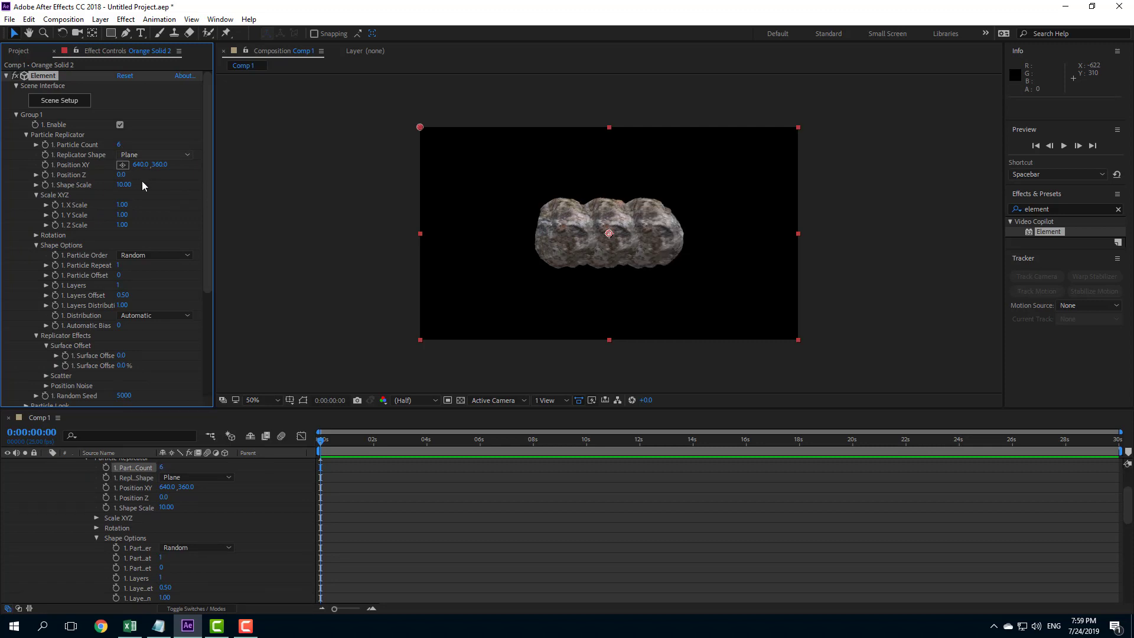
pyautogui.moveTo(126, 206); pyautogui.dragTo(137, 205)
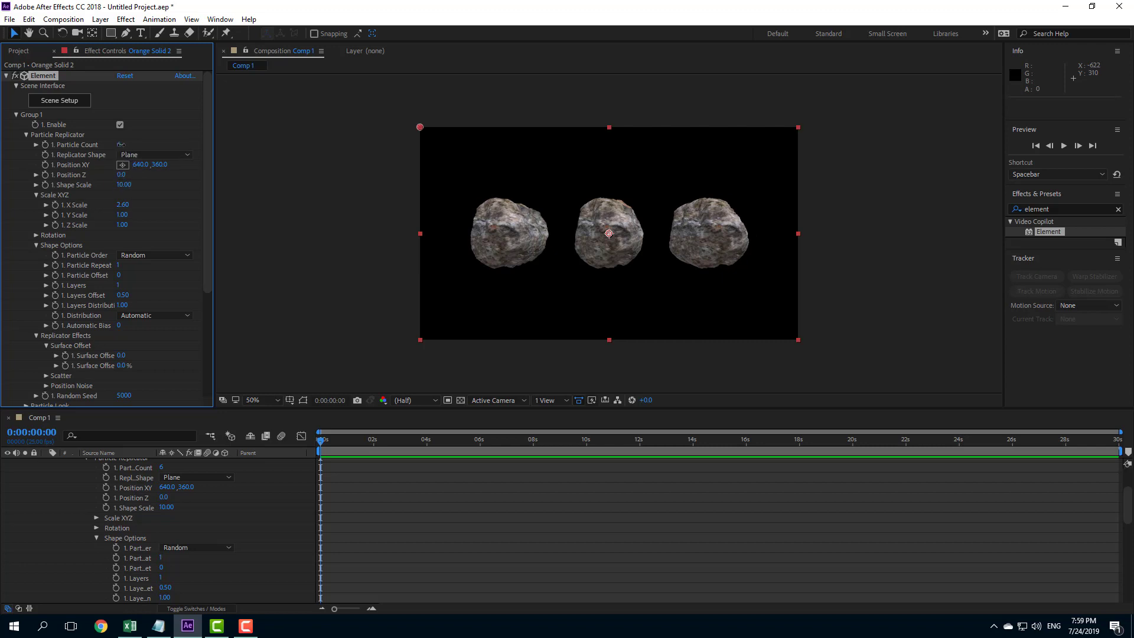
# Set Group 1's Particle Count to 10 and move the group up to a Y position of 175.
pyautogui.moveTo(120, 144); pyautogui.dragTo(124, 144)
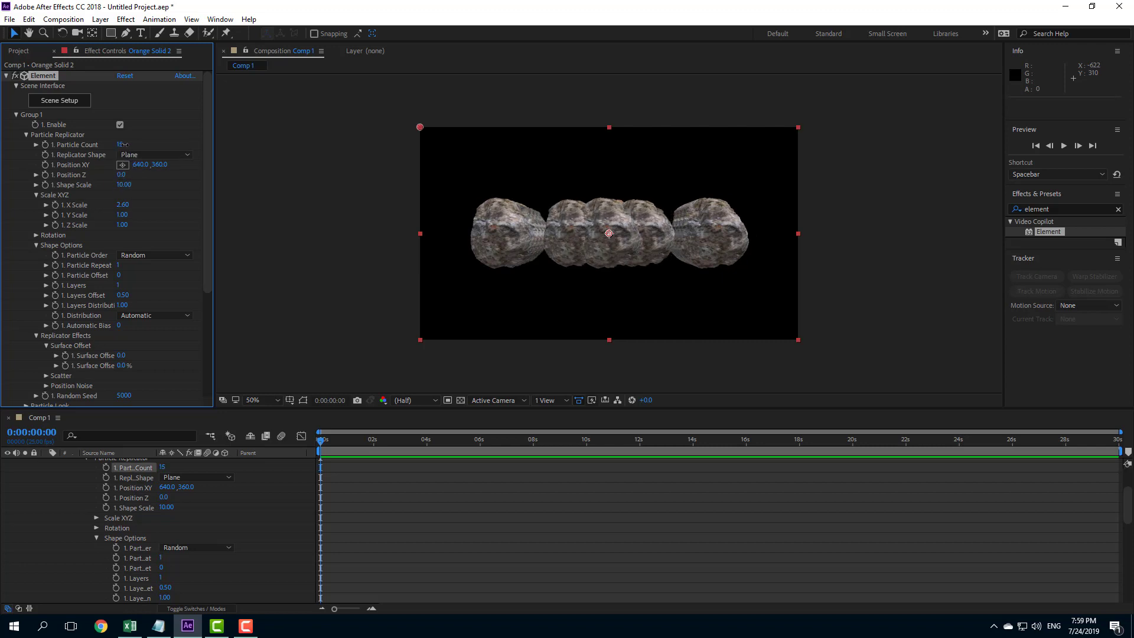
pyautogui.click(122, 145)
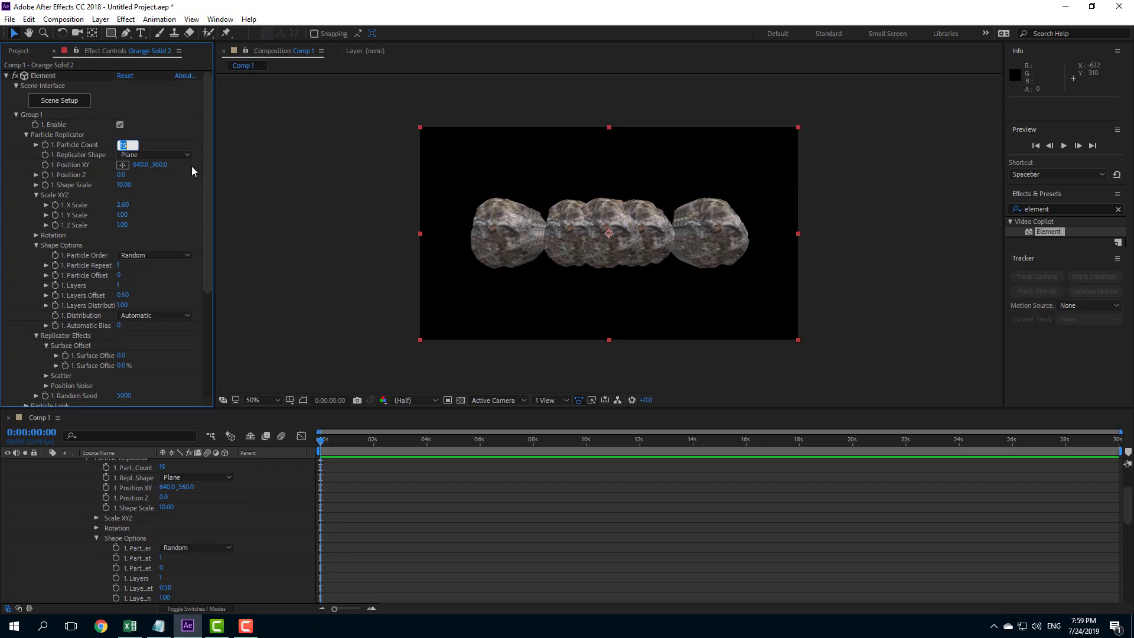
pyautogui.write('10')
pyautogui.press('Return')
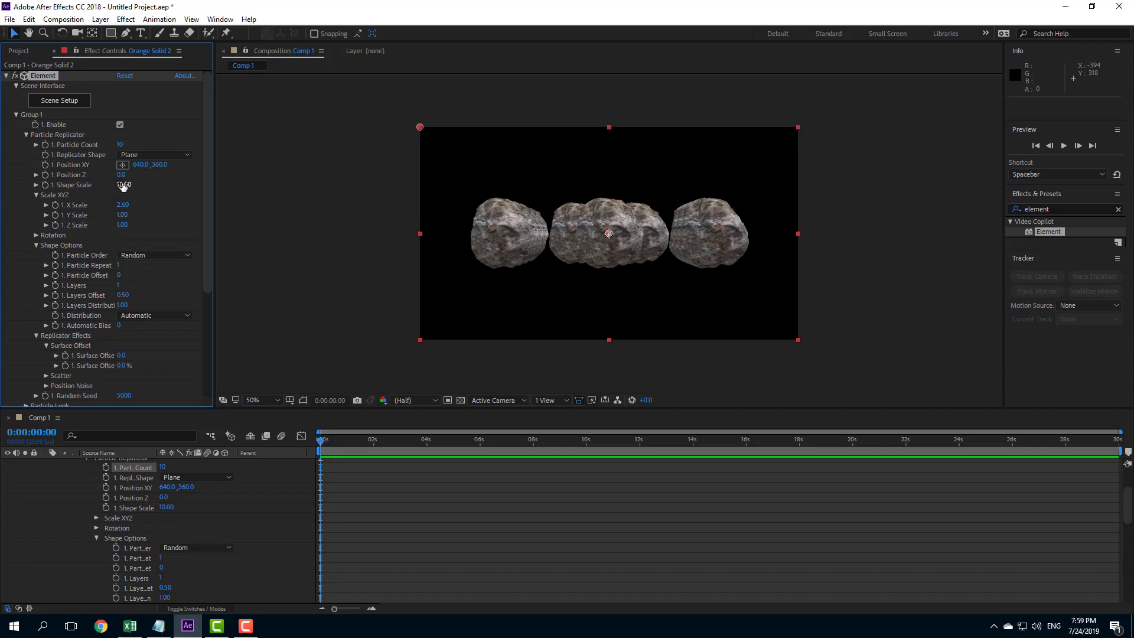
pyautogui.moveTo(141, 164); pyautogui.dragTo(50, 166)
pyautogui.hotkey('ctrl', 'z')
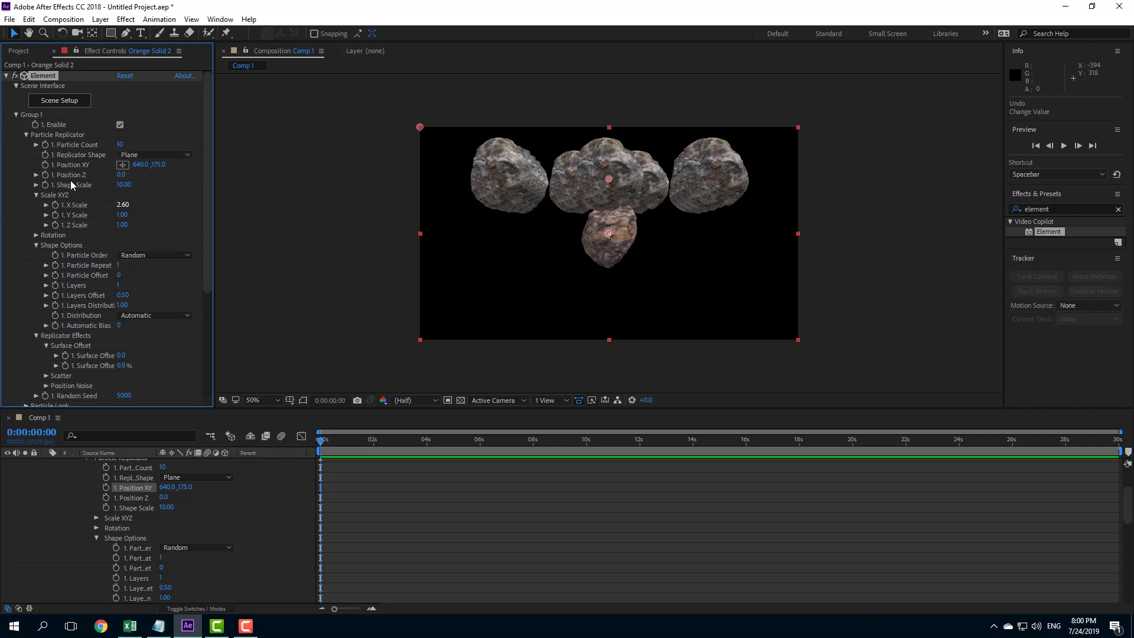
# Set Group 2's Particle Count to 10 and its Replicator Shape to Plane.
pyautogui.scroll(-1, 70, 179)
pyautogui.click(17, 88)
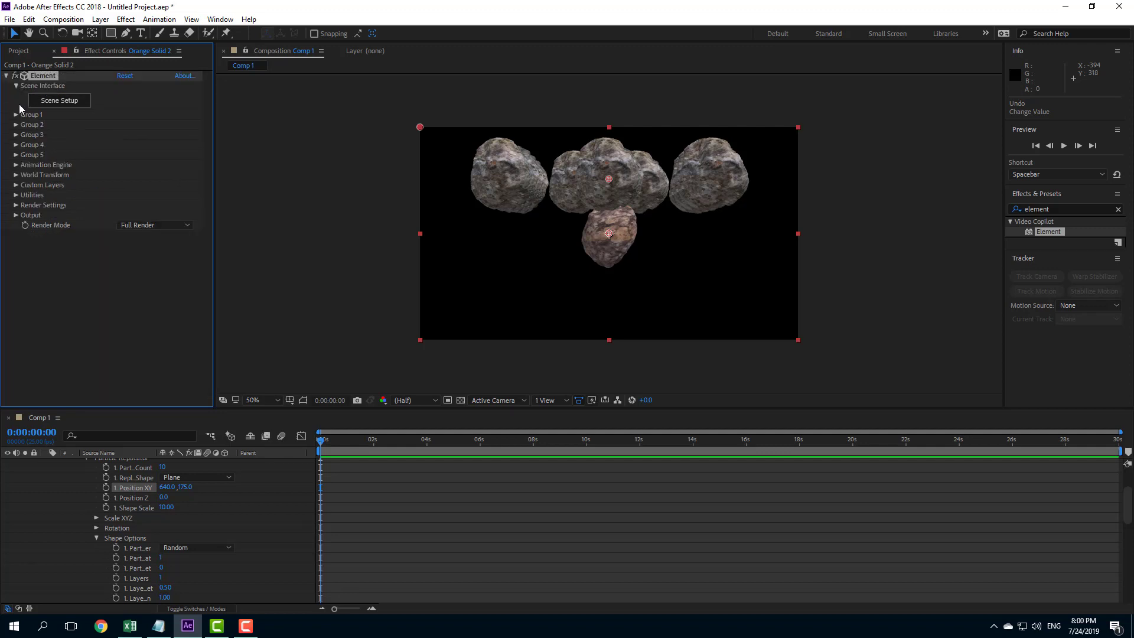
pyautogui.click(17, 125)
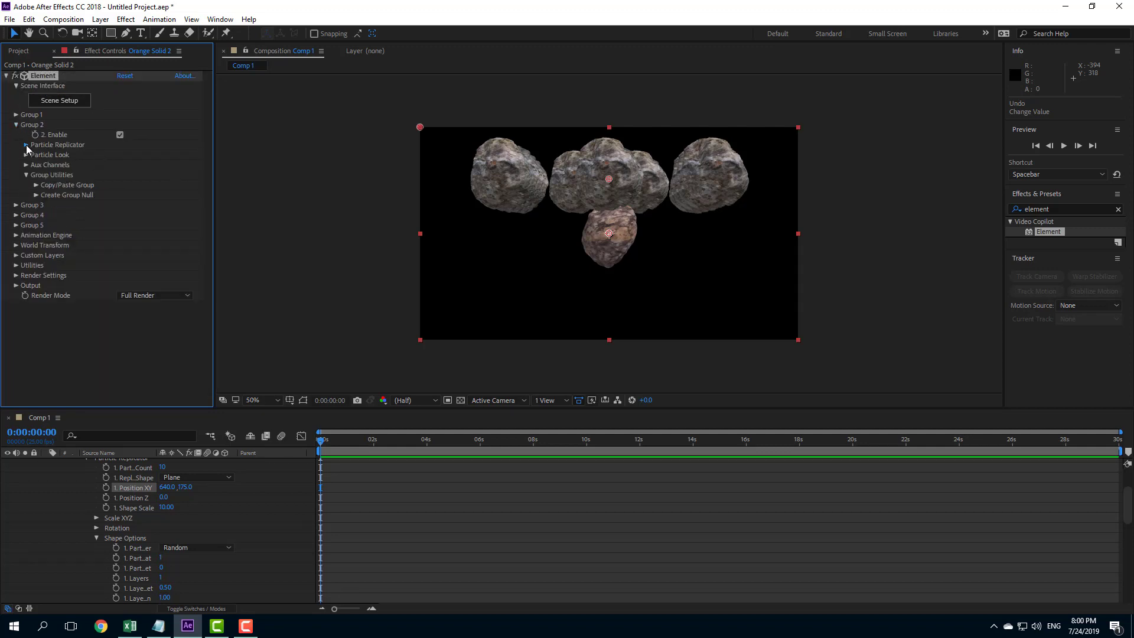
pyautogui.click(26, 145)
pyautogui.click(120, 155)
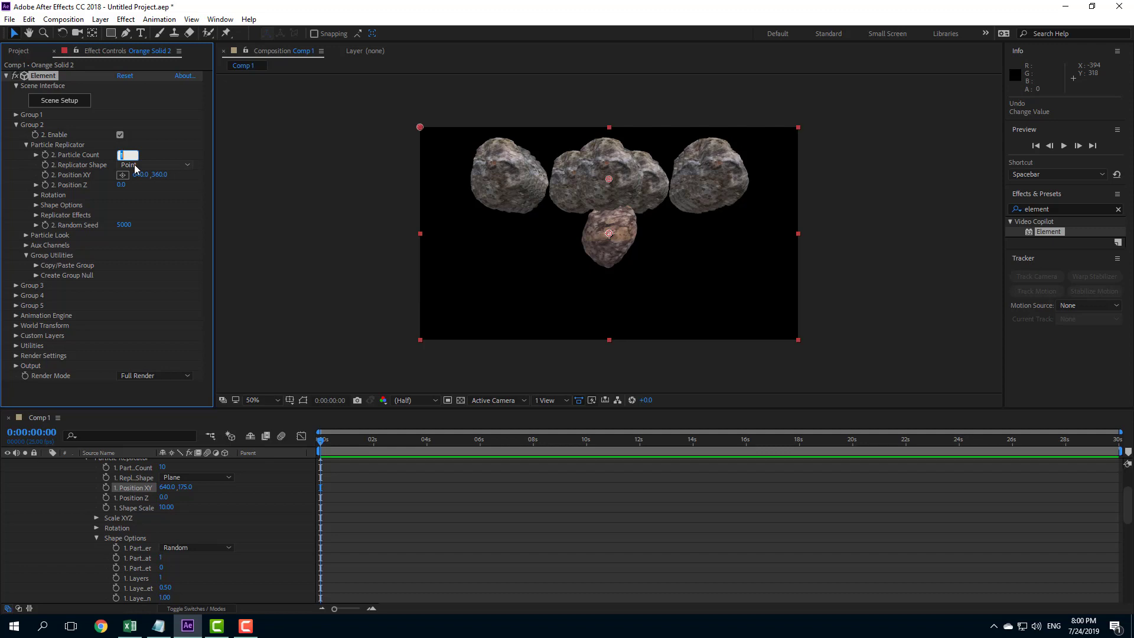
pyautogui.press('Return')
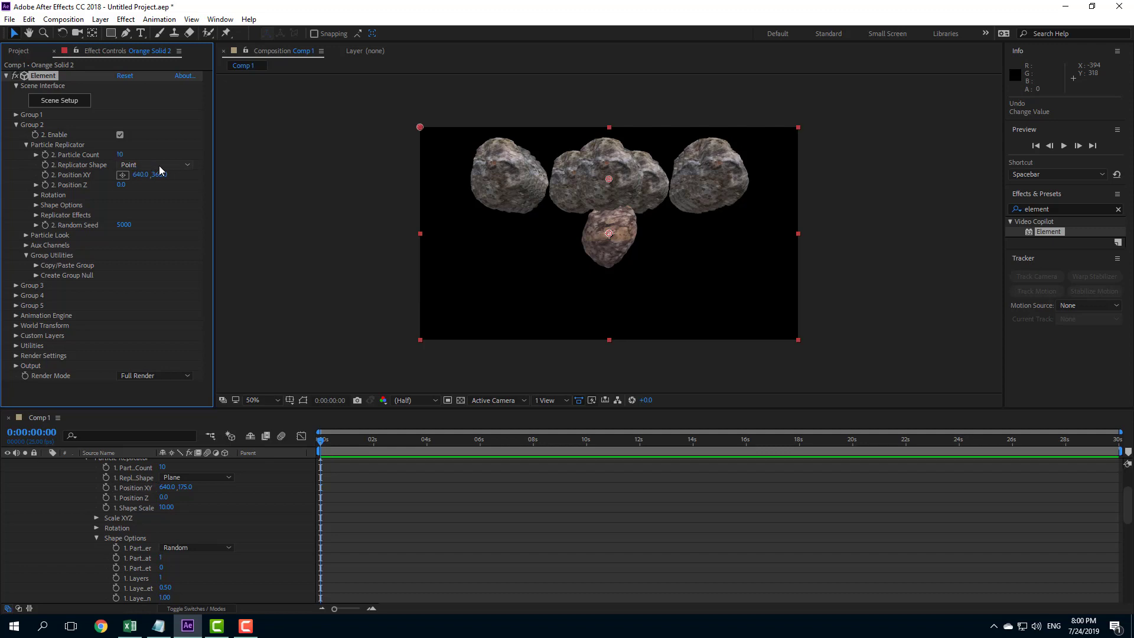
pyautogui.click(159, 168)
pyautogui.click(167, 206)
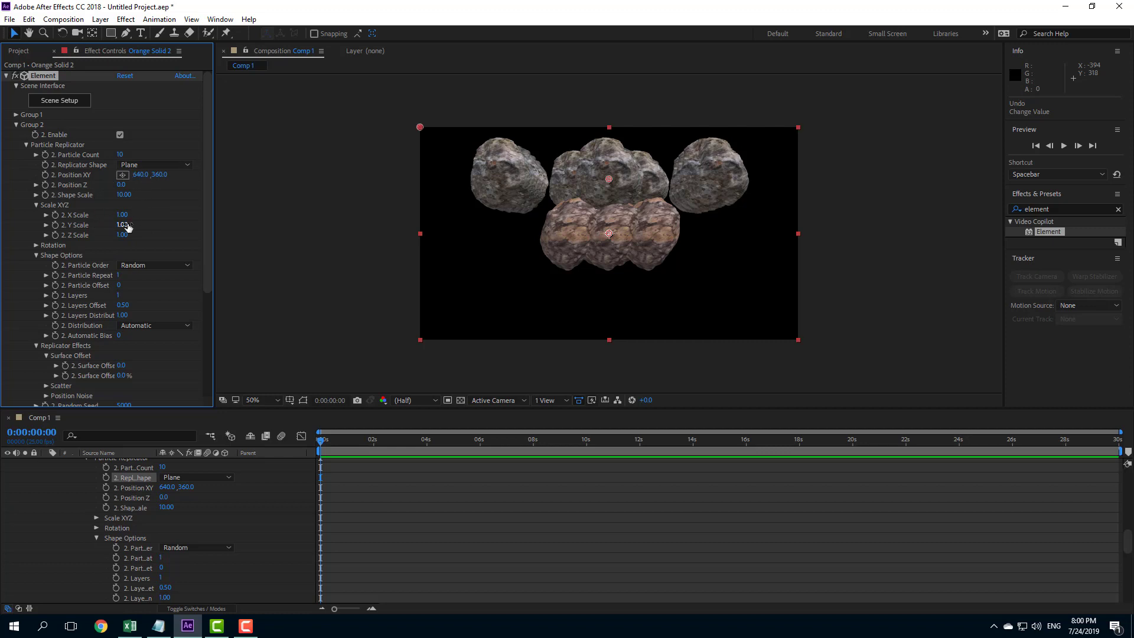
# Set Group 2's X Scale to 3.00 and move the group down to a Y position of 542.
pyautogui.moveTo(123, 215); pyautogui.dragTo(137, 219)
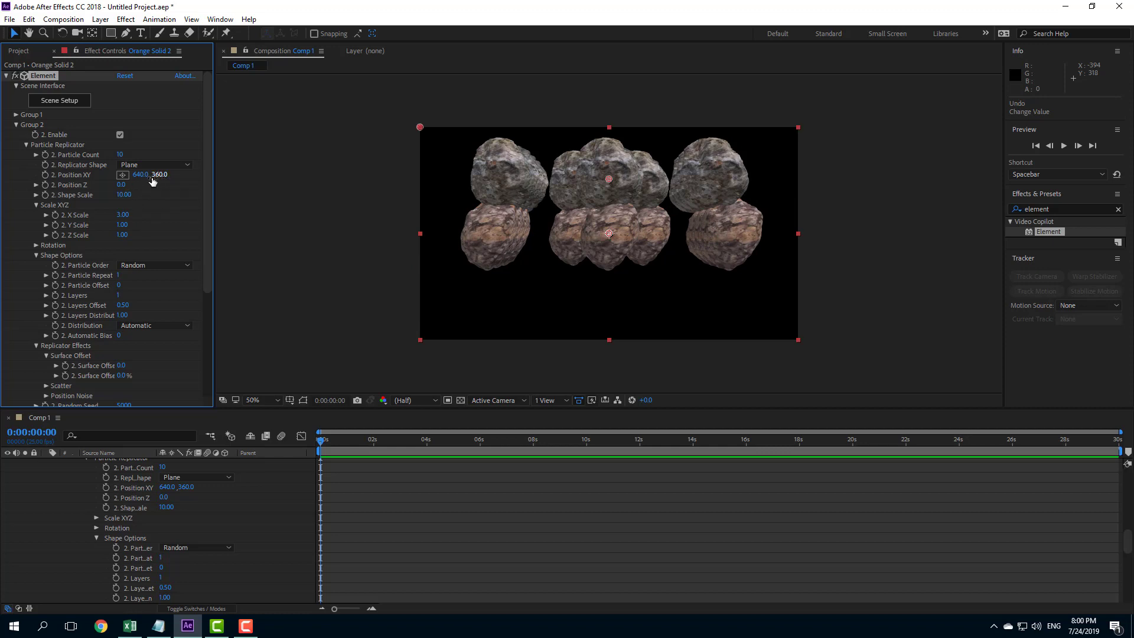
pyautogui.moveTo(160, 175); pyautogui.dragTo(259, 180)
# Set Group 2's Particle Count to 20 and raise it further to 30.
pyautogui.click(120, 155)
pyautogui.write('20')
pyautogui.press('Return')
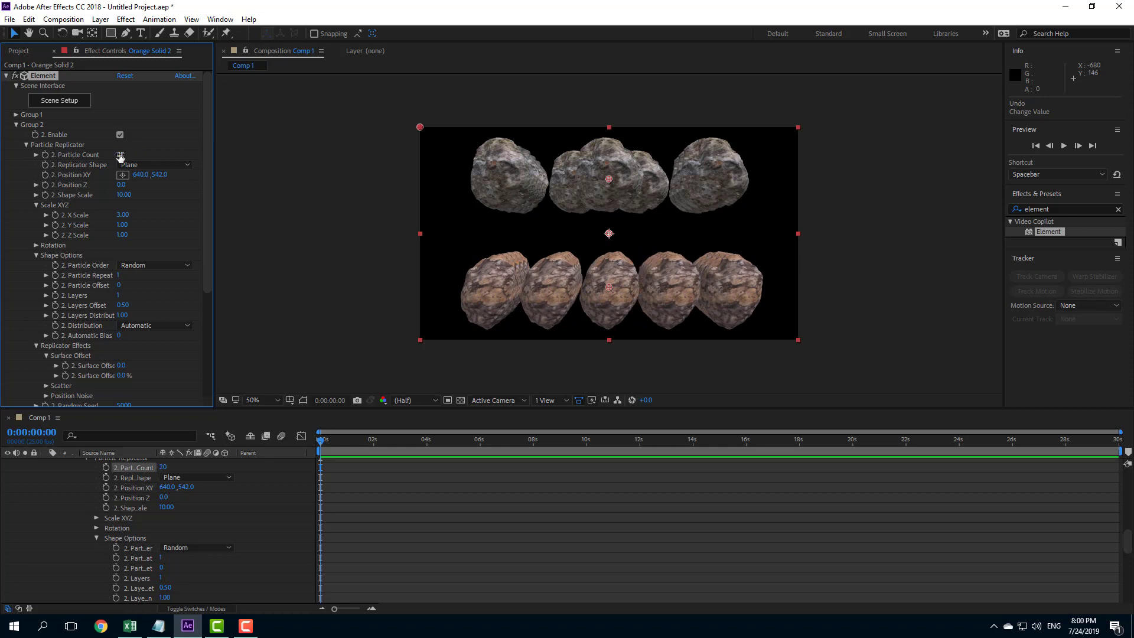
pyautogui.click(118, 152)
pyautogui.write('30')
pyautogui.press('Return')
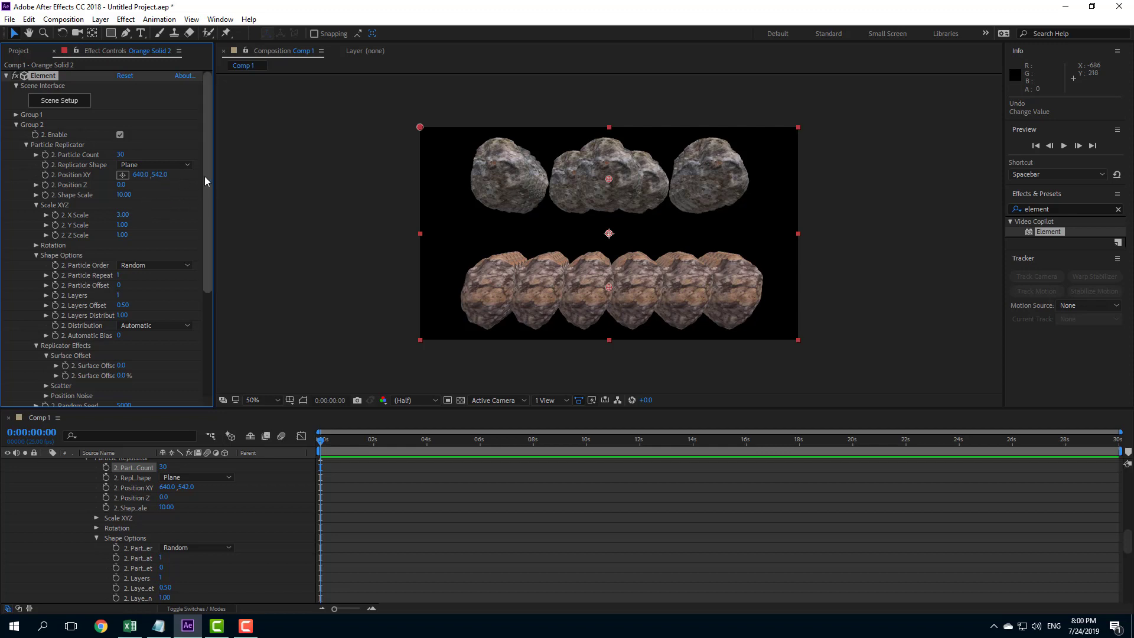
# Set Group 1's Particle Count to 30 to match Group 2.
pyautogui.click(16, 115)
pyautogui.scroll(-2, 91, 133)
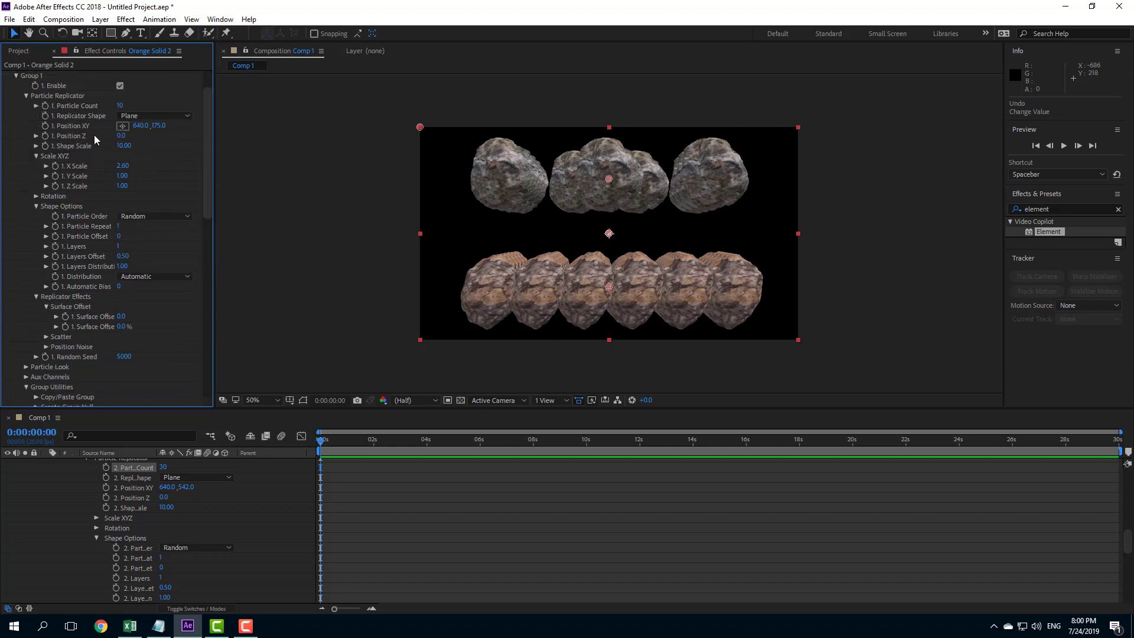
pyautogui.click(119, 105)
pyautogui.write('30')
pyautogui.press('Return')
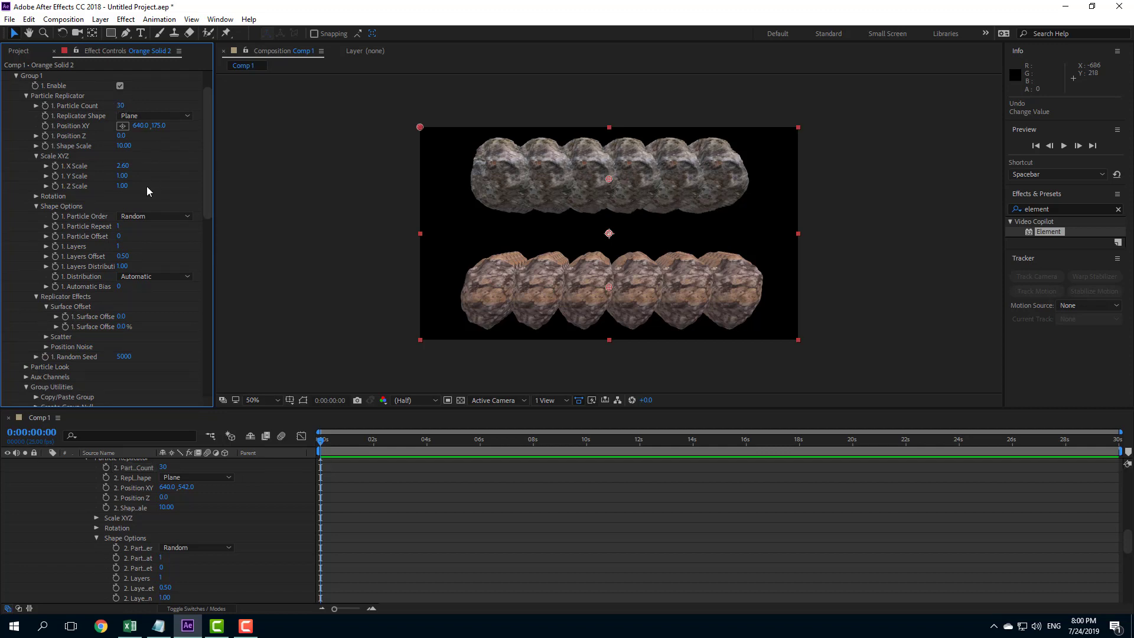
# Collapse the Group 1 and Group 2 settings and enable the Animation Engine.
pyautogui.scroll(2, 146, 186)
pyautogui.click(16, 115)
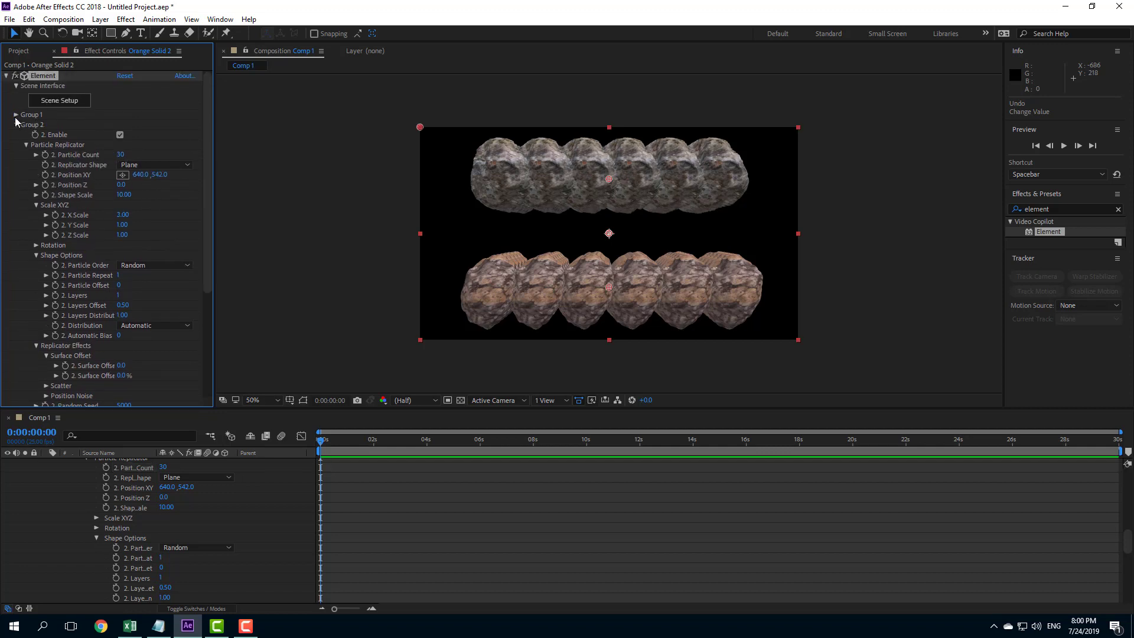
pyautogui.click(16, 124)
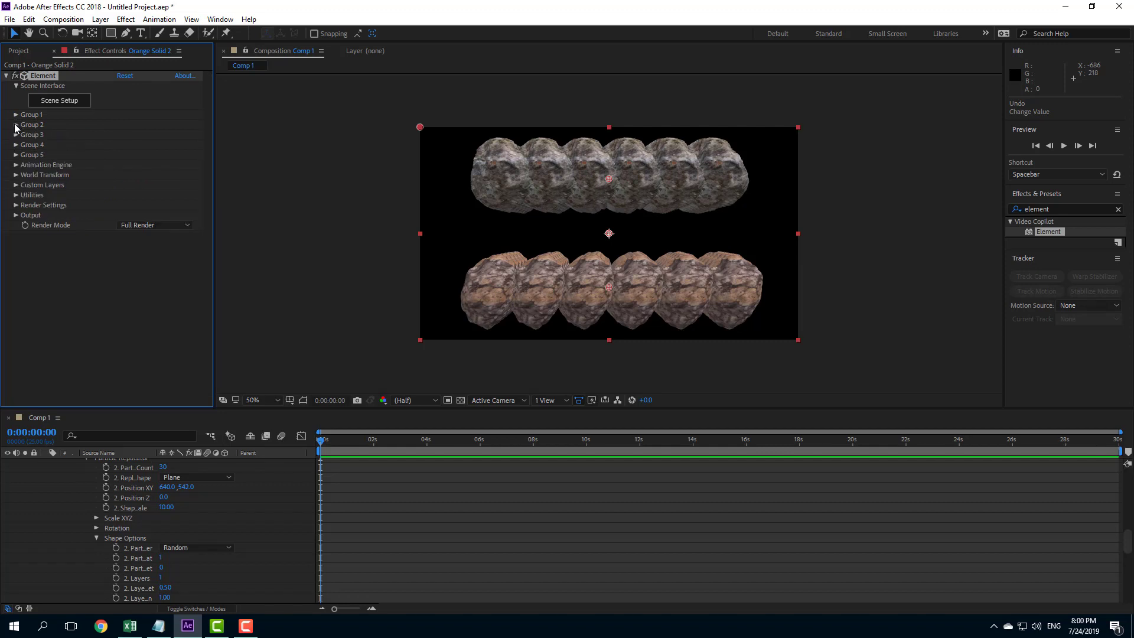
pyautogui.click(16, 166)
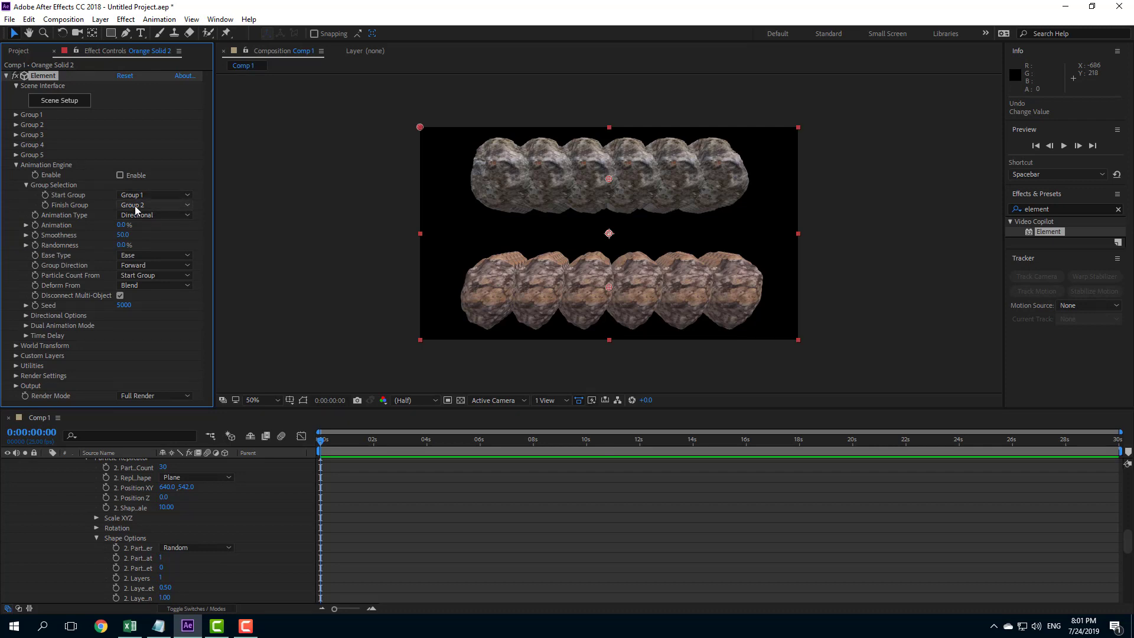
pyautogui.click(119, 175)
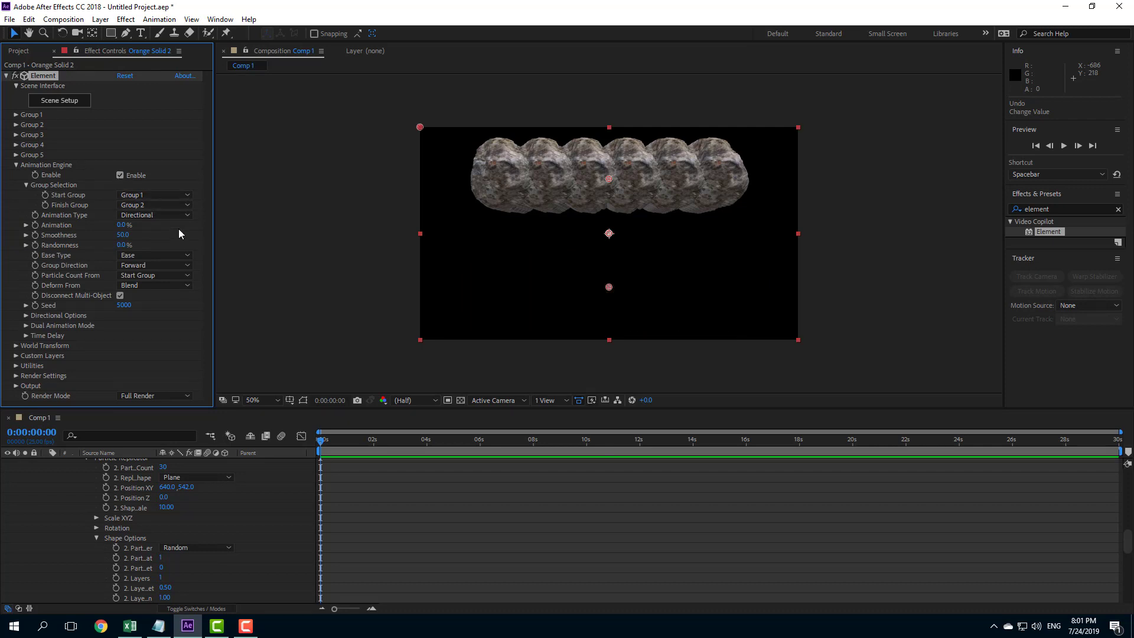
# Preview the Directional transition by sweeping the Animation value up to 100% and back to 0%.
pyautogui.click(25, 226)
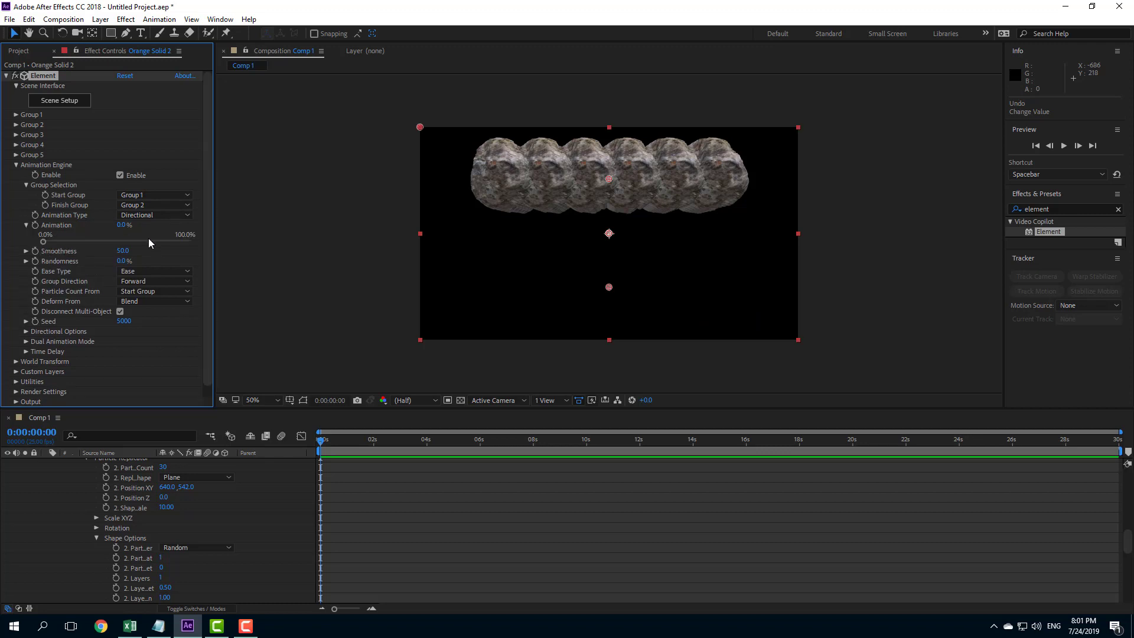
pyautogui.moveTo(43, 241); pyautogui.dragTo(260, 250)
pyautogui.moveTo(146, 256); pyautogui.dragTo(23, 244)
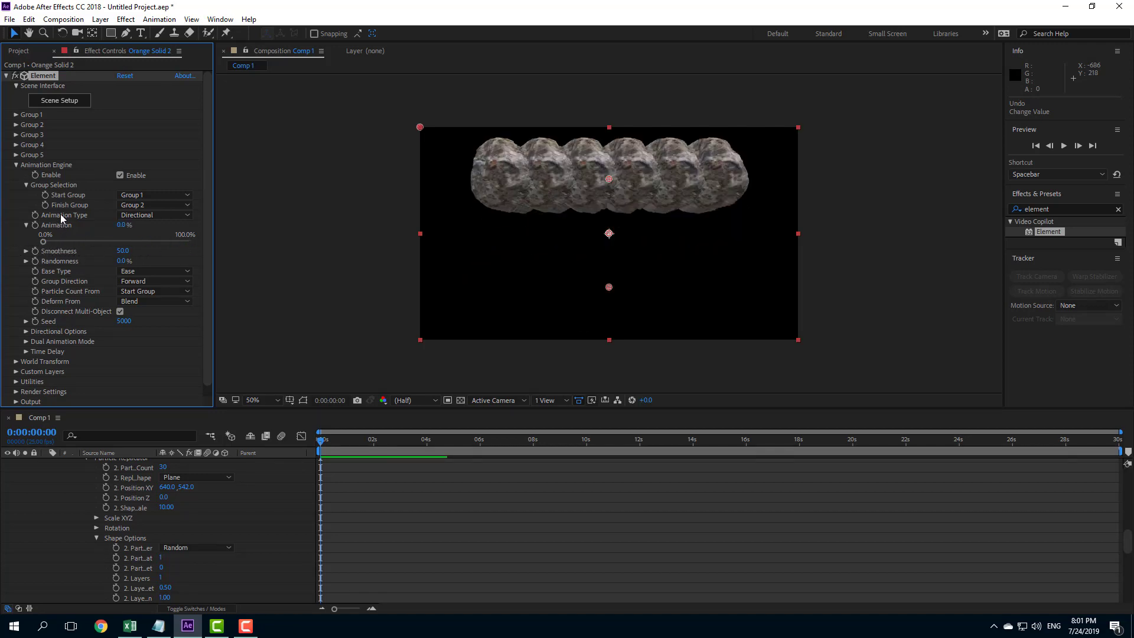
# Change the Animation Engine's Animation Type to Uniform.
pyautogui.click(131, 216)
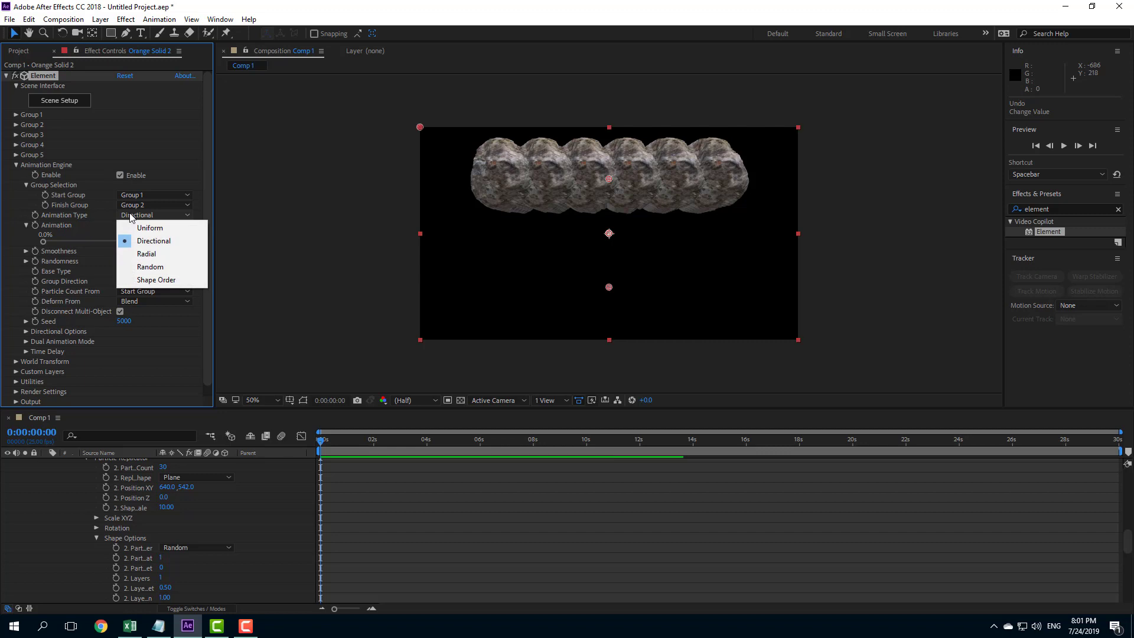
pyautogui.click(139, 228)
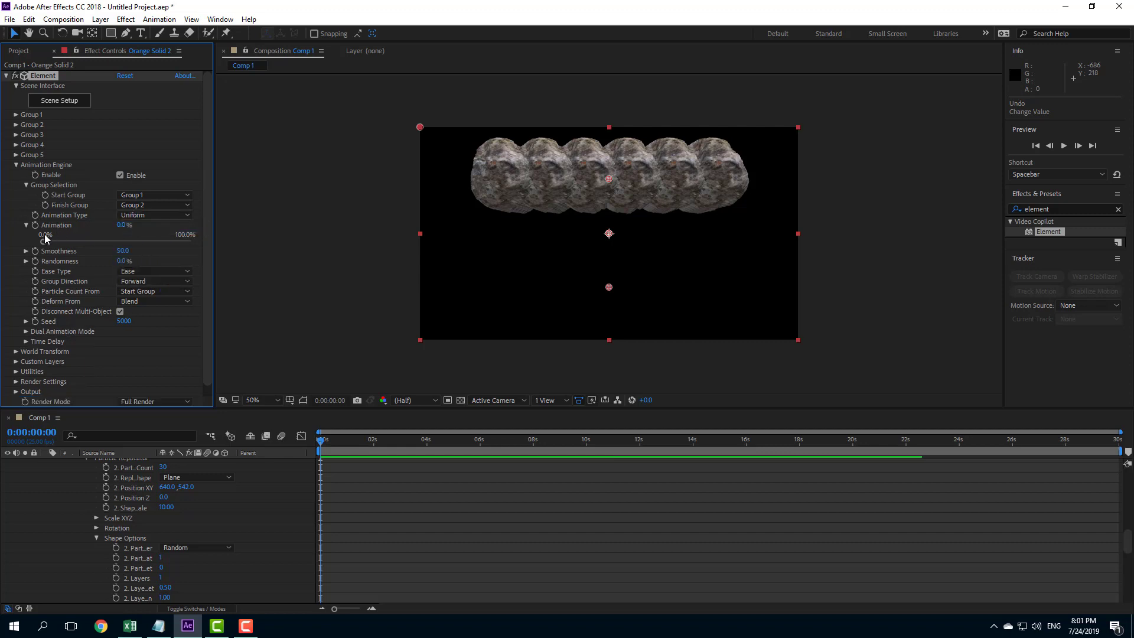
# Preview the Uniform transition by sweeping the Animation value up and back to 0%.
pyautogui.moveTo(44, 243)
pyautogui.mouseDown()
pyautogui.moveTo(138, 242)
pyautogui.moveTo(42, 247)
pyautogui.mouseUp()
pyautogui.moveTo(135, 250); pyautogui.dragTo(199, 249)
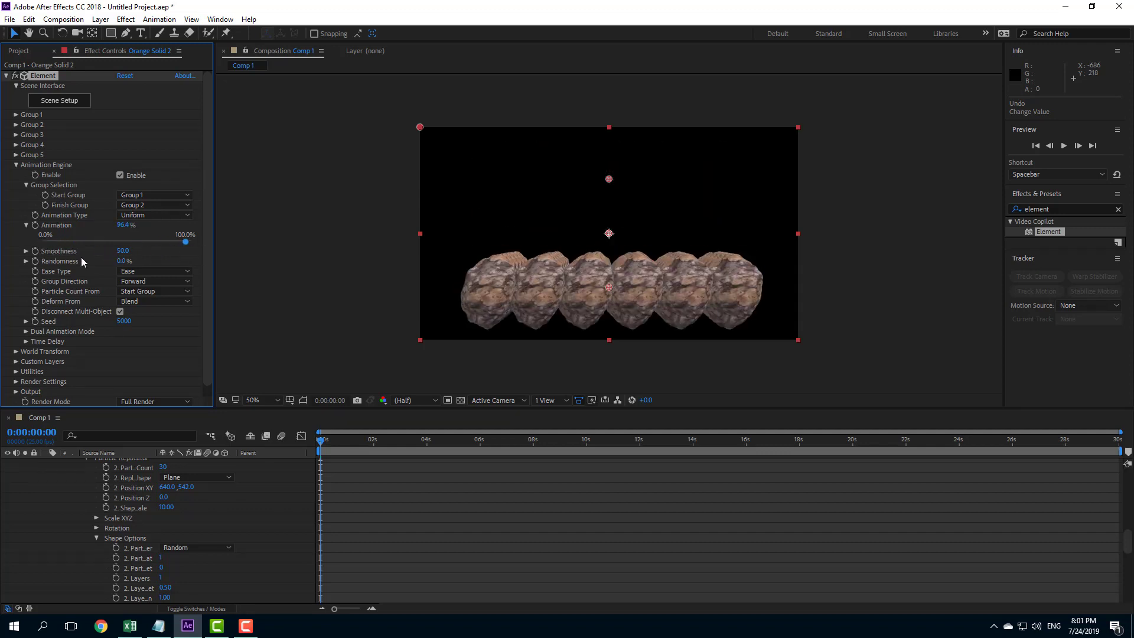
pyautogui.moveTo(99, 253); pyautogui.dragTo(0, 269)
# Set the Animation Type to Directional and preview its transition, returning the Animation value to 0%.
pyautogui.click(154, 215)
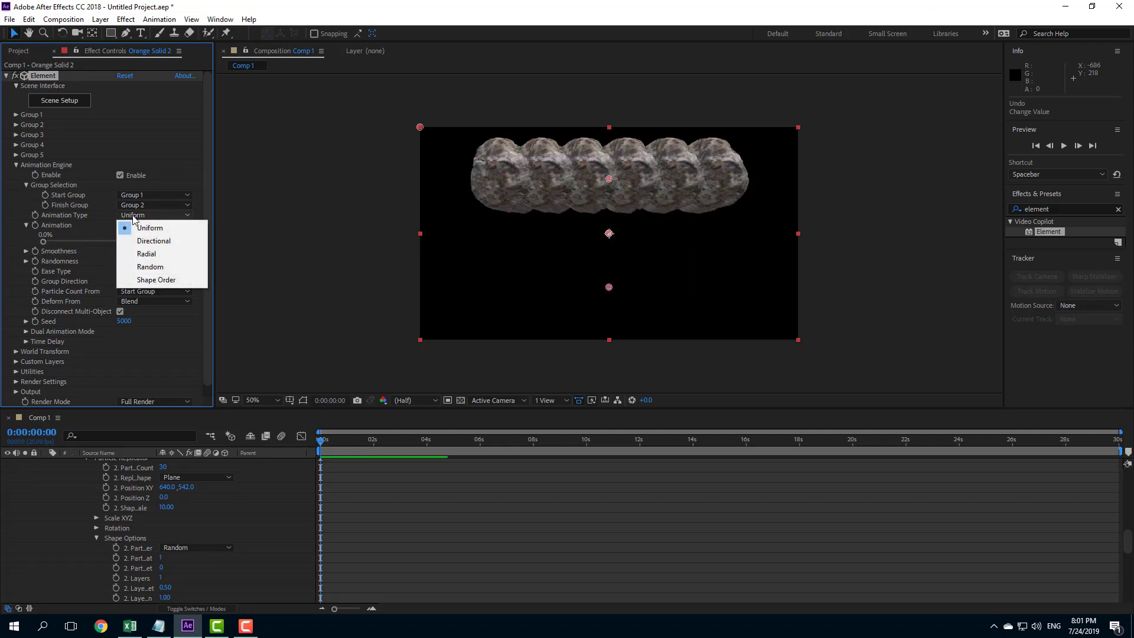
pyautogui.click(177, 240)
pyautogui.moveTo(48, 242); pyautogui.dragTo(26, 254)
# Set the Animation Type to Radial and preview its transition, returning the Animation value to 0%.
pyautogui.click(150, 215)
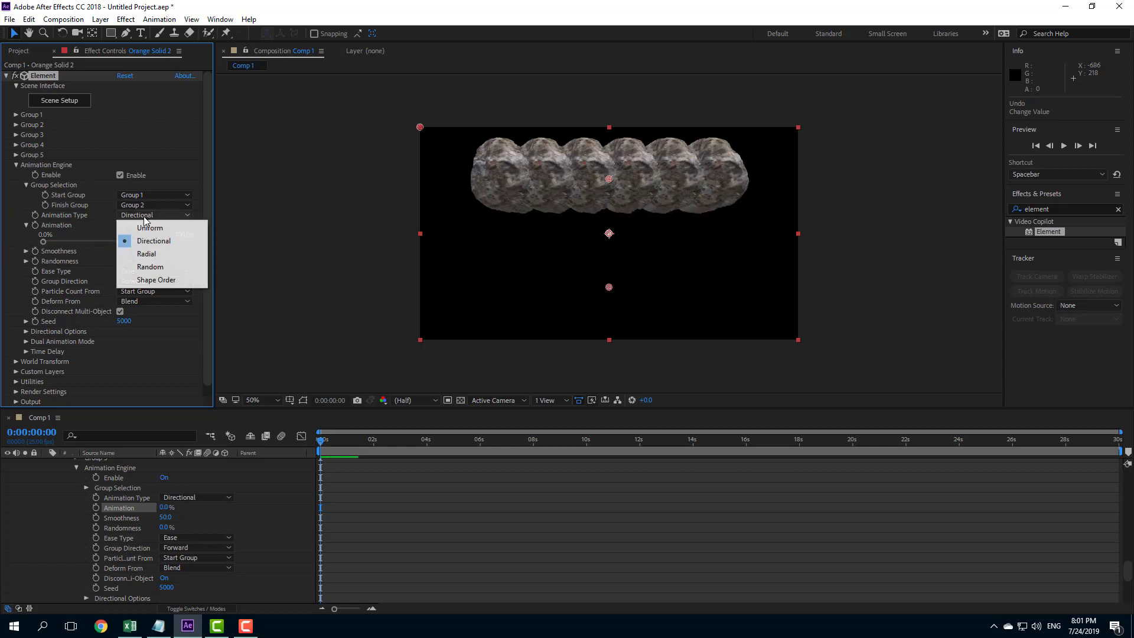
pyautogui.click(147, 254)
pyautogui.moveTo(49, 245); pyautogui.dragTo(26, 253)
# Collapse the expanded properties of the Orange Solid 2 layer in the timeline.
pyautogui.scroll(15, 88, 493)
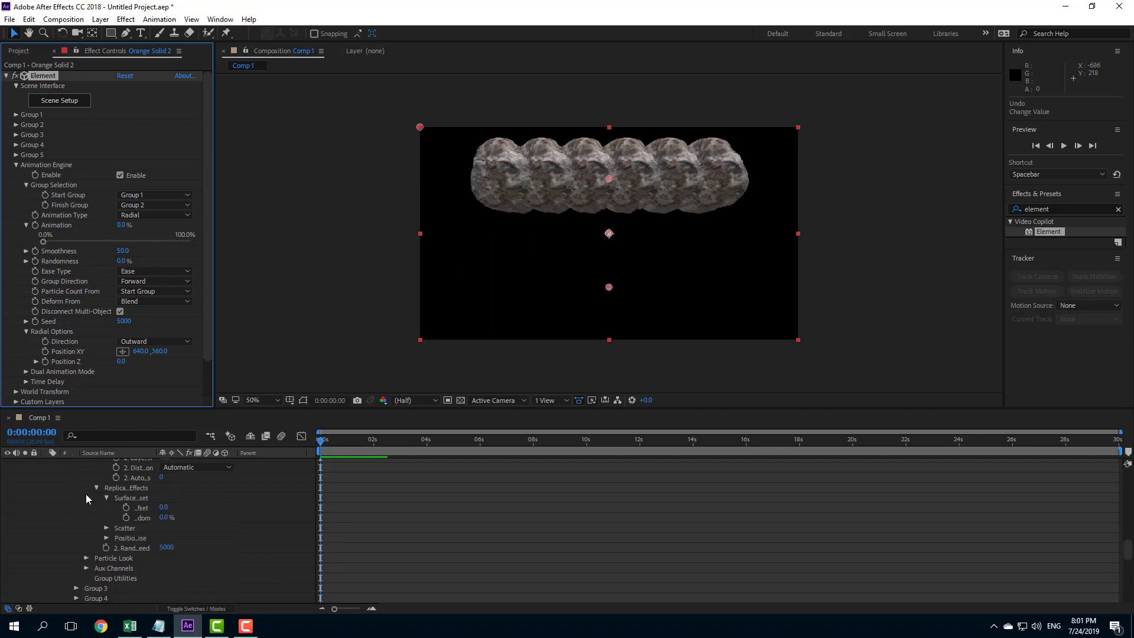
pyautogui.click(46, 463)
pyautogui.rightClick(107, 497)
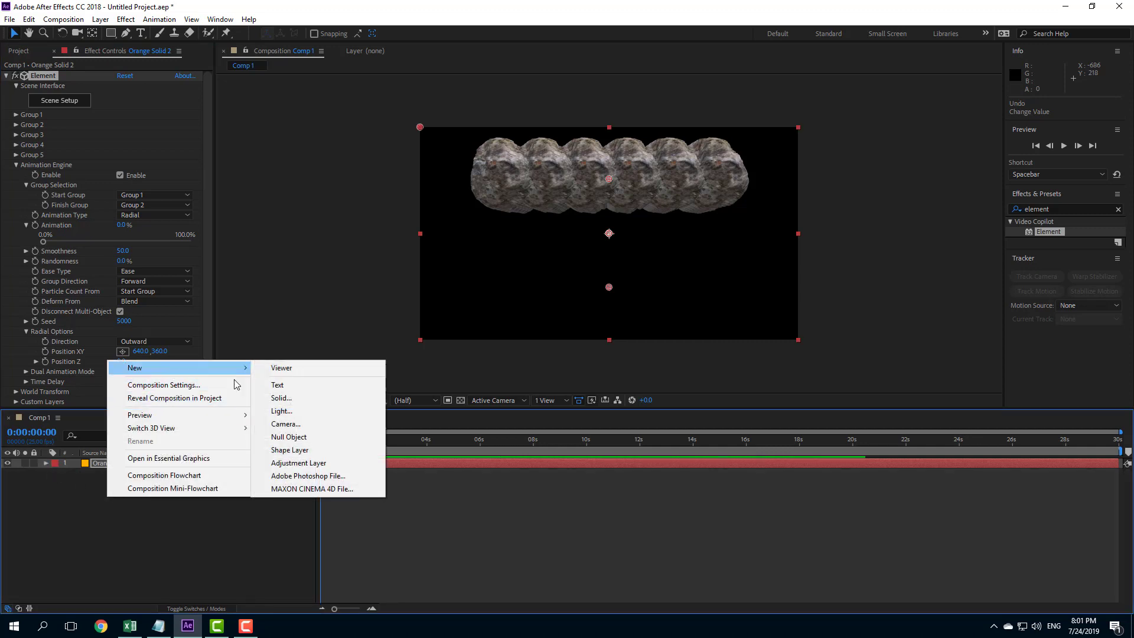
pyautogui.click(287, 412)
pyautogui.click(181, 296)
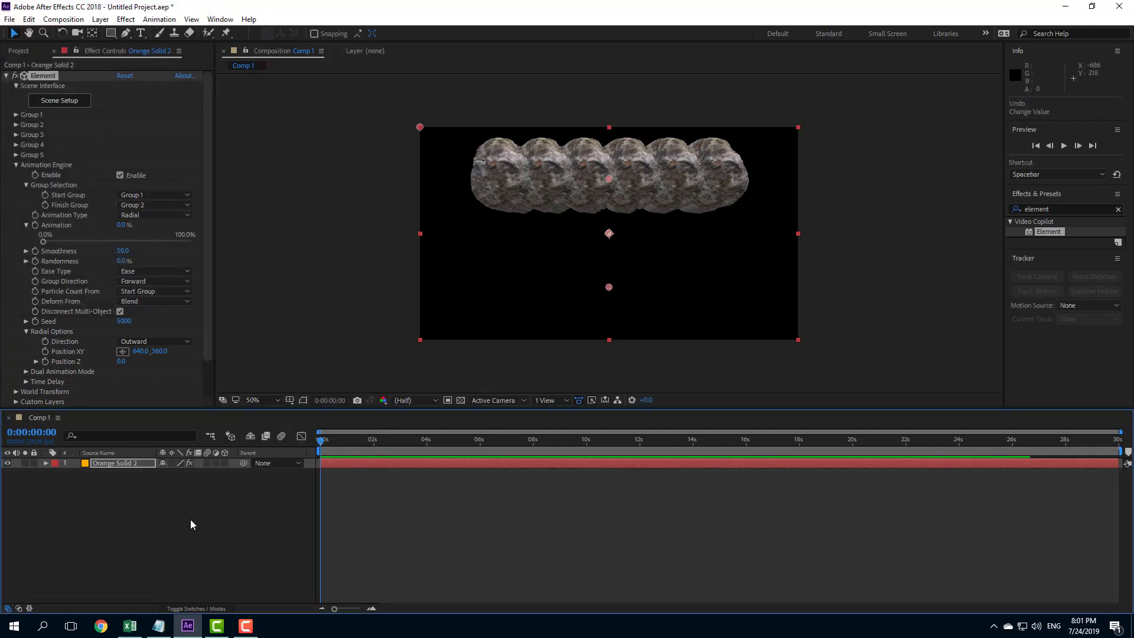
# Add a new two-node camera to the composition with the default settings.
pyautogui.rightClick(190, 519)
pyautogui.moveTo(263, 388)
pyautogui.click(355, 446)
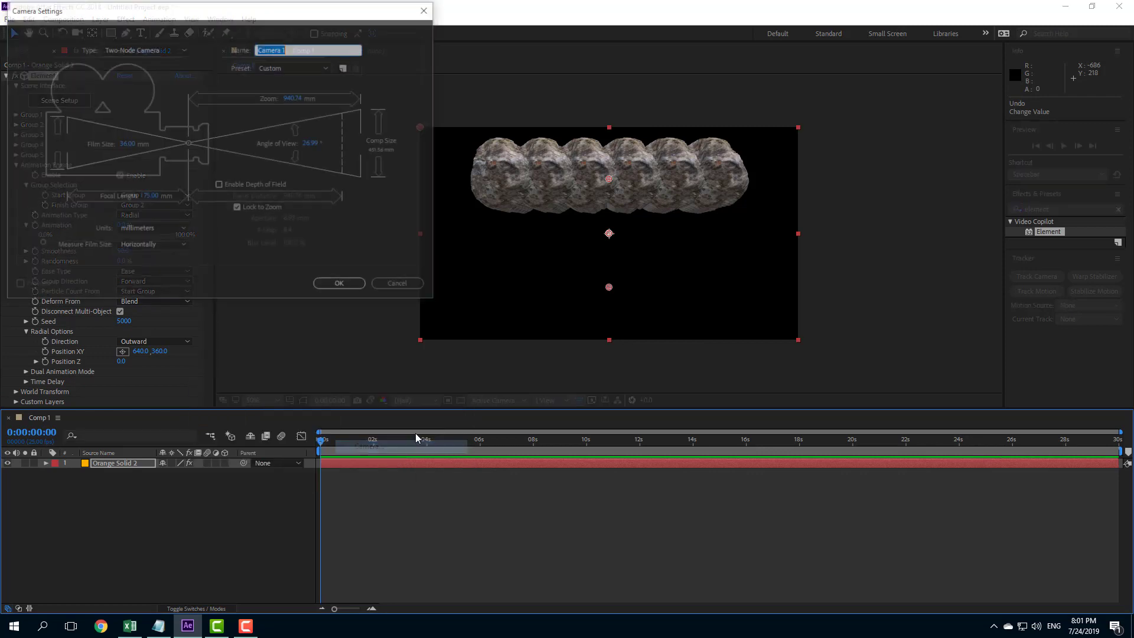
pyautogui.click(347, 286)
# Orbit the camera so the rock grid is seen obliquely from above.
pyautogui.click(77, 32)
pyautogui.click(98, 54)
pyautogui.moveTo(579, 209); pyautogui.dragTo(596, 247)
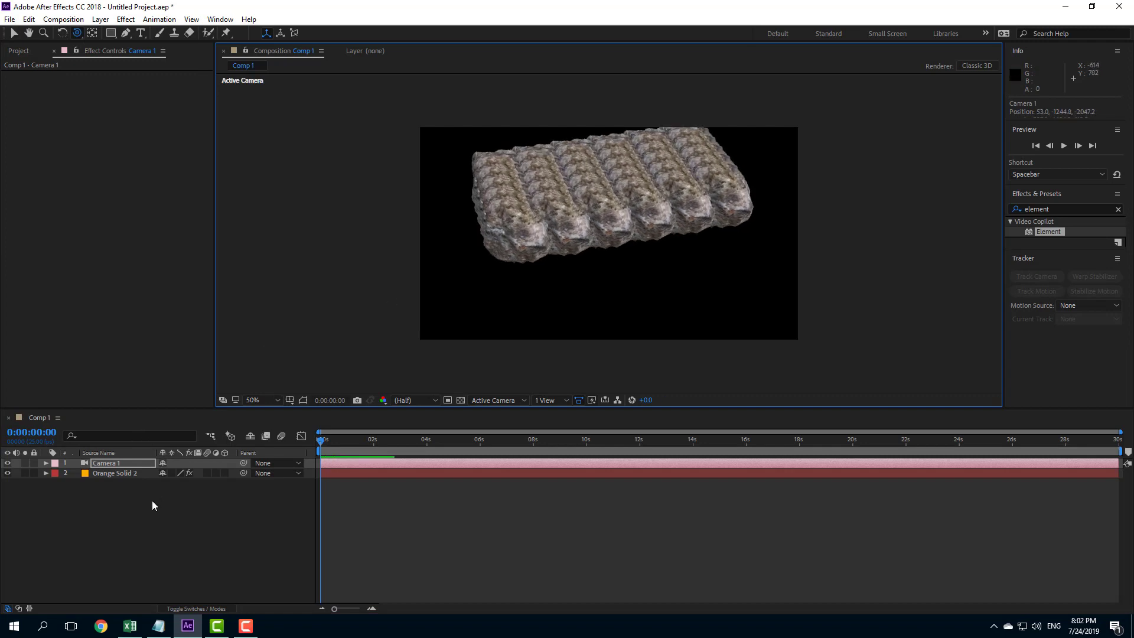
# Select the Orange Solid 2 layer and preview the Radial transition from the new camera angle, ending at 0% Animation.
pyautogui.click(117, 473)
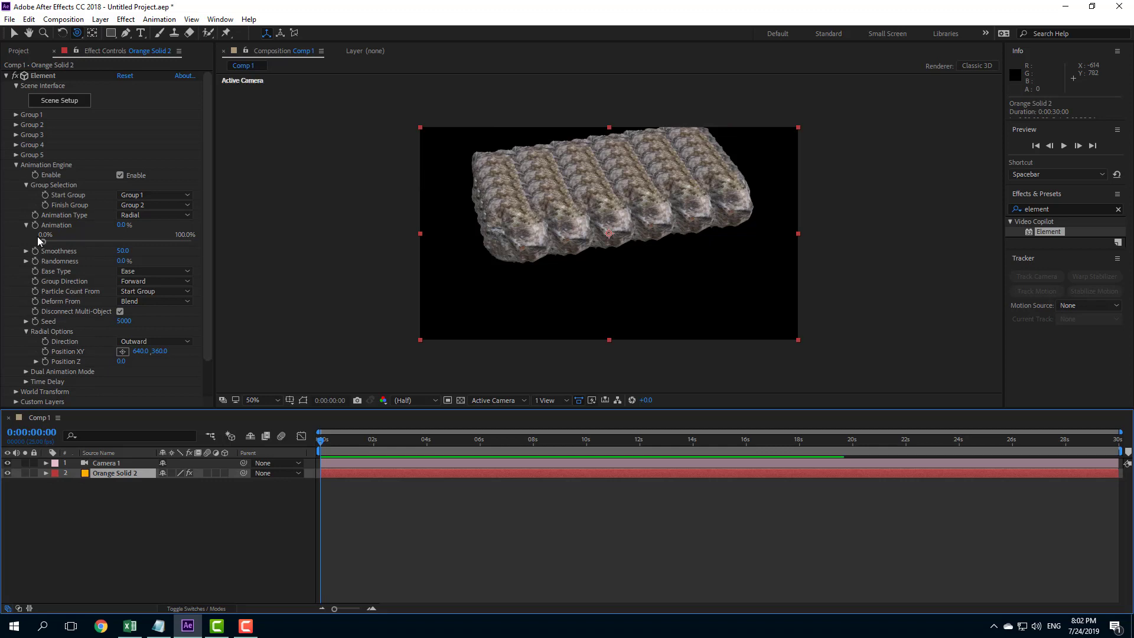
pyautogui.moveTo(43, 247); pyautogui.dragTo(2, 259)
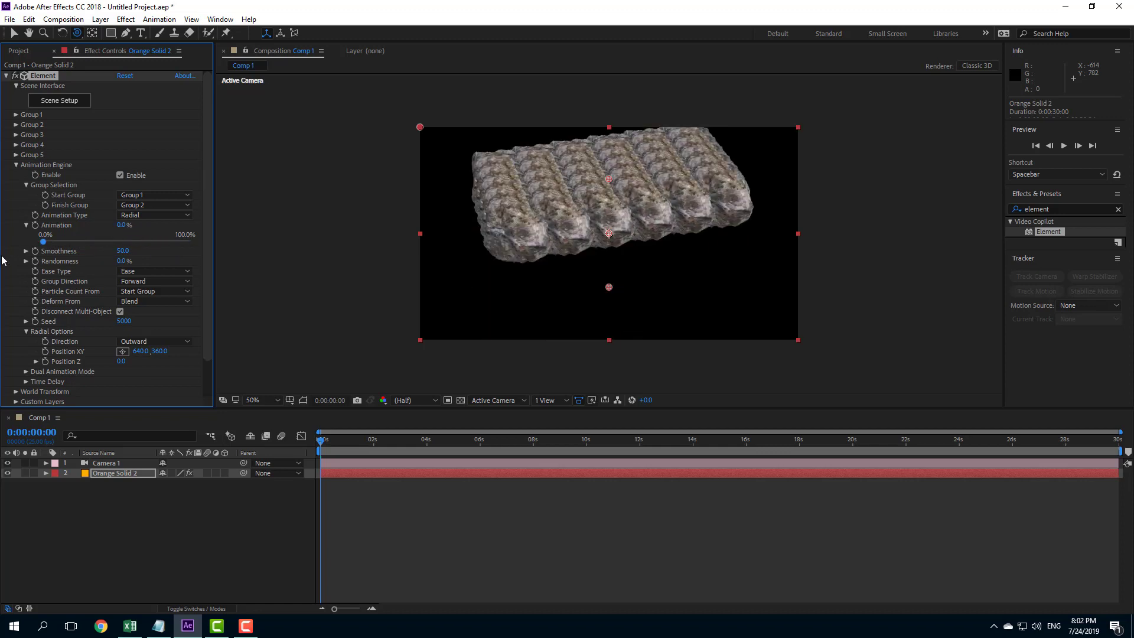
# Set the Animation Type to Random and preview its transition, returning the Animation value to 0%.
pyautogui.click(154, 216)
pyautogui.click(147, 264)
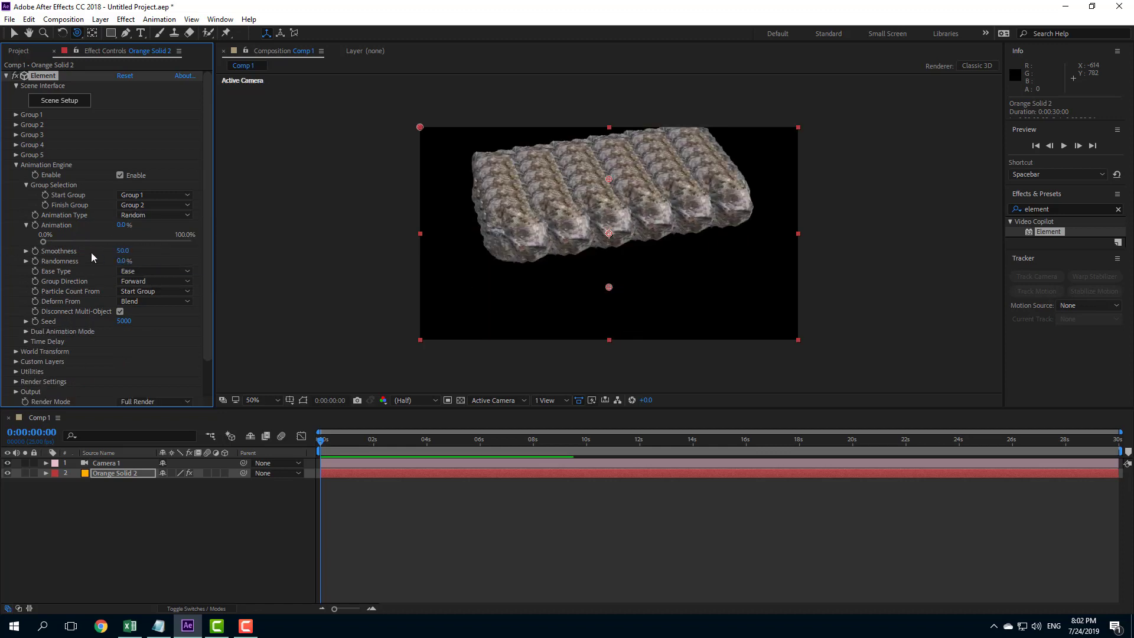
pyautogui.moveTo(57, 242); pyautogui.dragTo(5, 250)
# Set the Animation Type to Shape Order and preview its transition, returning the Animation value to 0%.
pyautogui.click(155, 215)
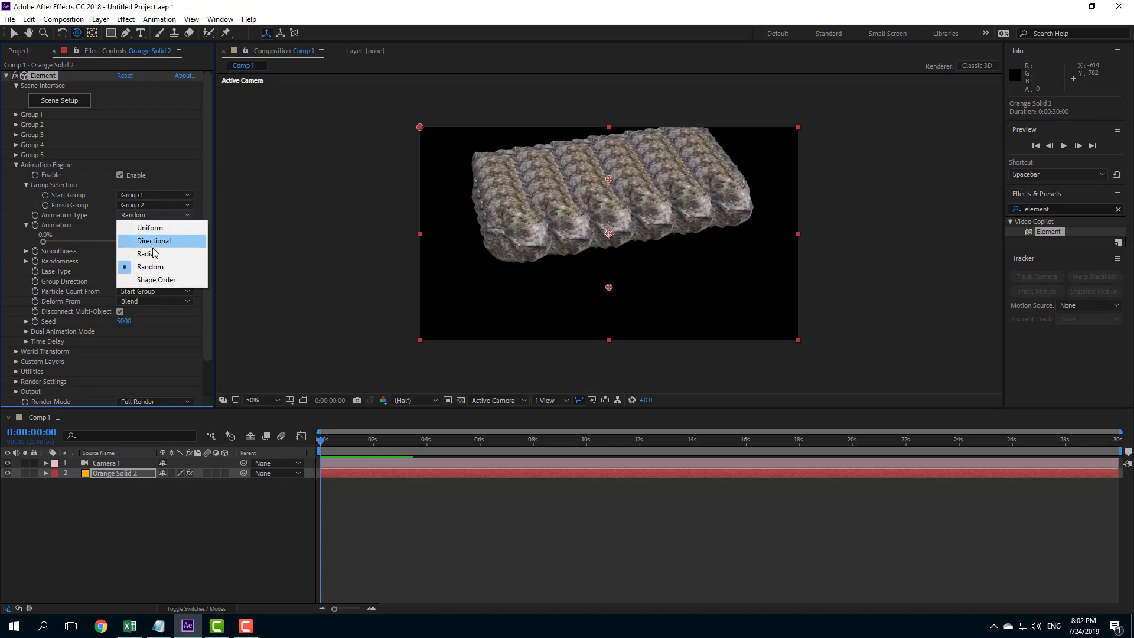
pyautogui.click(157, 286)
pyautogui.moveTo(76, 241); pyautogui.dragTo(2, 260)
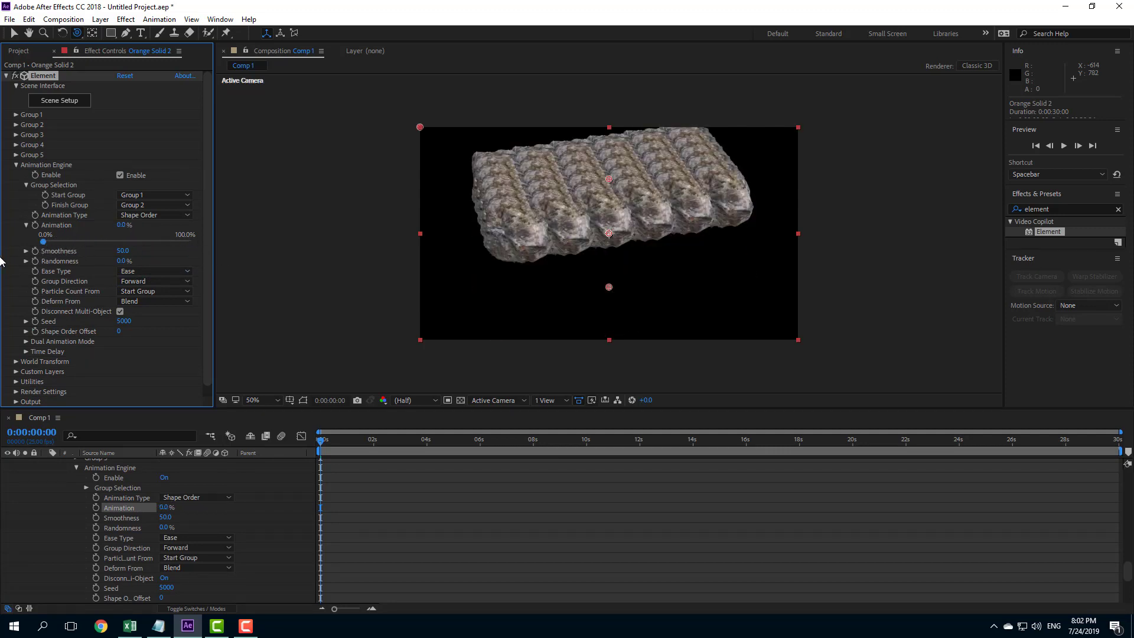
# Set the Animation Type back to Uniform and move the Animation value to about 50%.
pyautogui.click(168, 218)
pyautogui.click(170, 226)
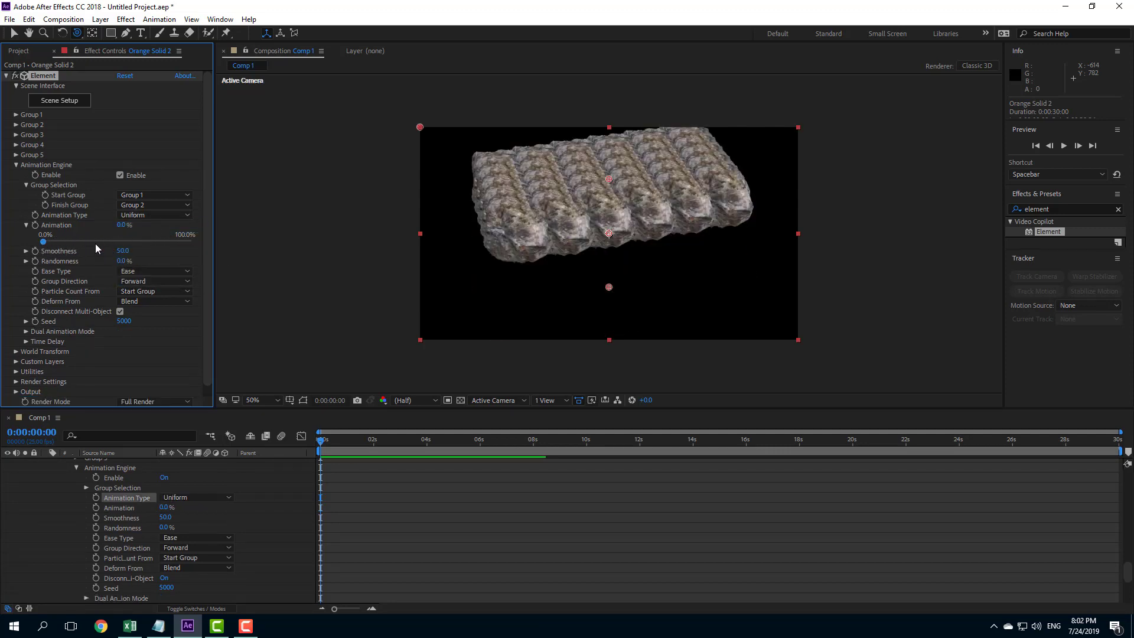
pyautogui.moveTo(64, 240); pyautogui.dragTo(123, 242)
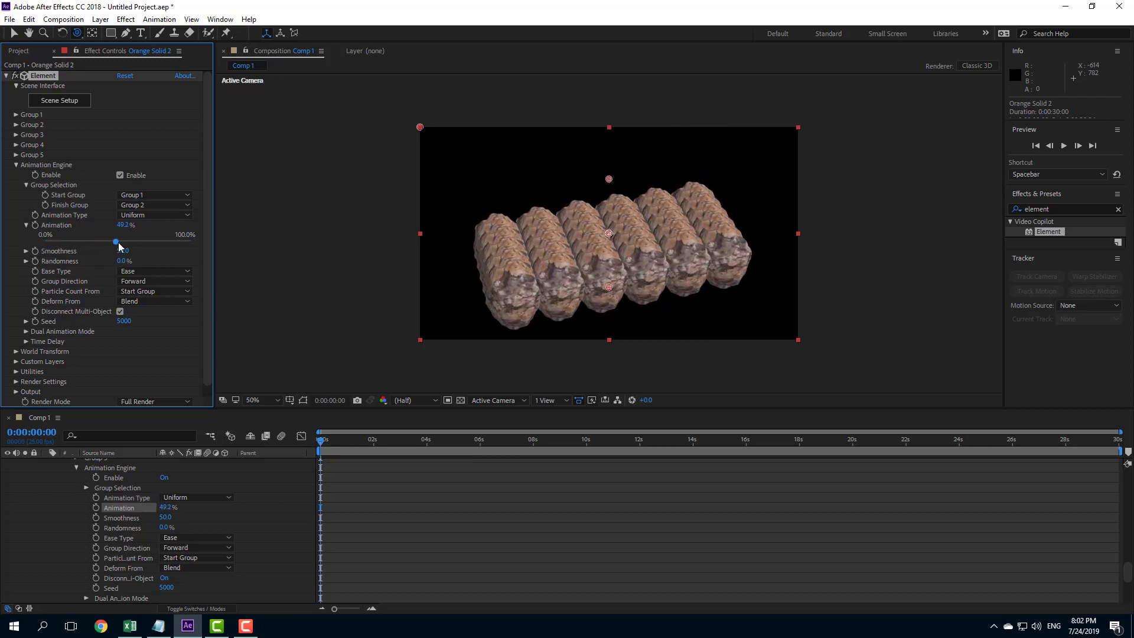
# Set the Animation Type to Directional and scrub the Animation value around the halfway point.
pyautogui.click(142, 216)
pyautogui.click(154, 240)
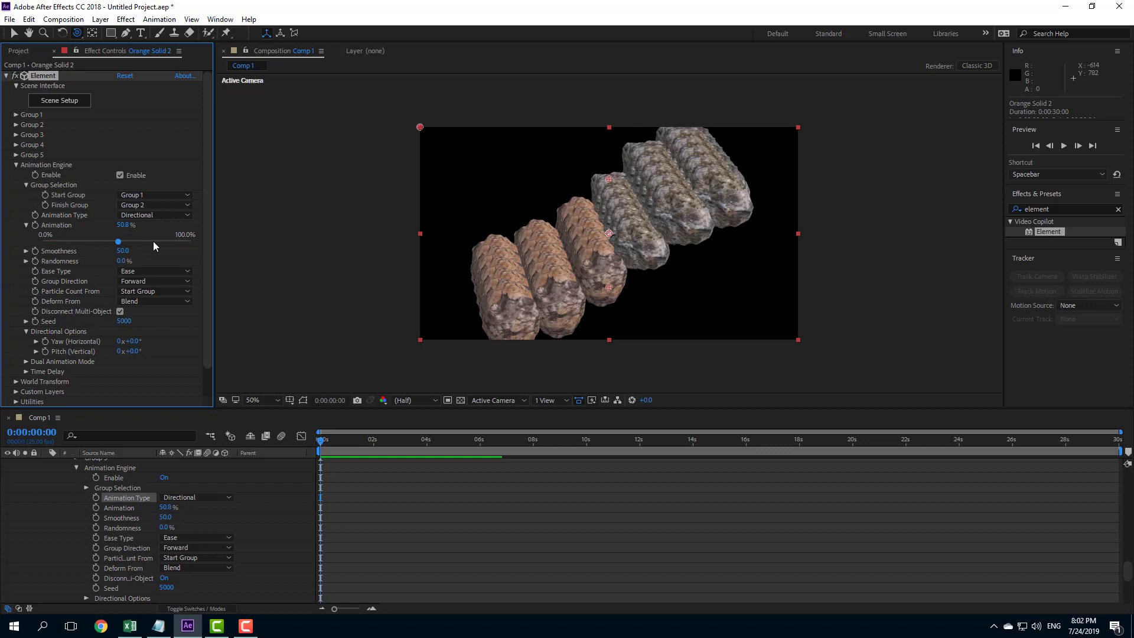
pyautogui.moveTo(118, 242)
pyautogui.mouseDown()
pyautogui.moveTo(53, 241)
pyautogui.moveTo(172, 245)
pyautogui.moveTo(51, 249)
pyautogui.moveTo(118, 248)
pyautogui.mouseUp()
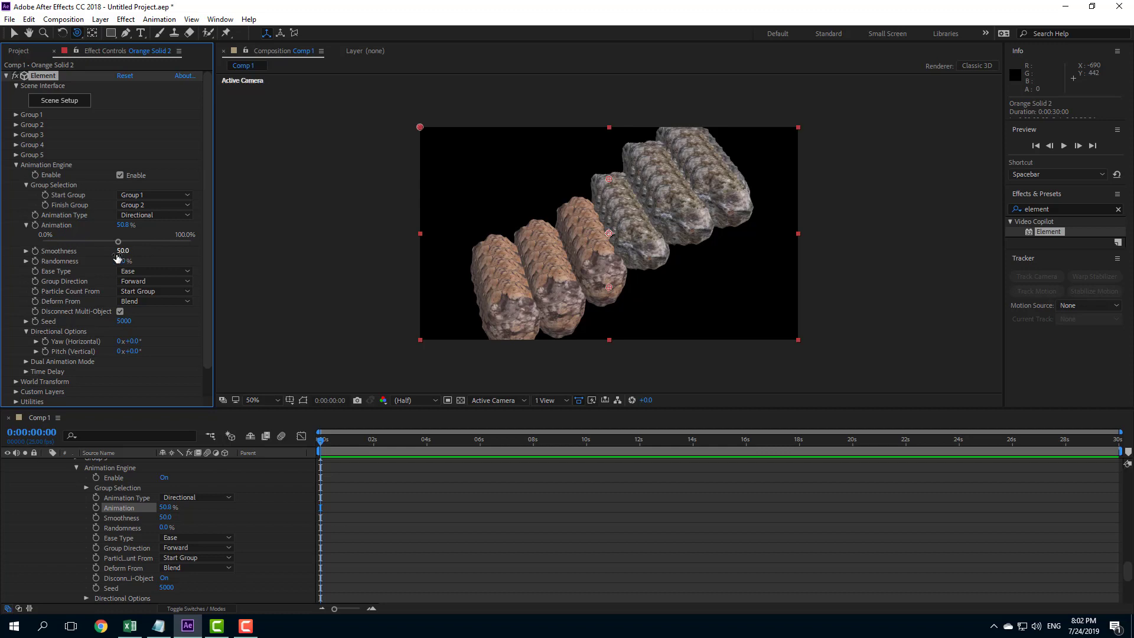
# Set the Animation Engine's Smoothness to 71 and the Animation value to 42.4%.
pyautogui.moveTo(122, 251)
pyautogui.mouseDown()
pyautogui.moveTo(161, 253)
pyautogui.moveTo(30, 251)
pyautogui.moveTo(177, 250)
pyautogui.moveTo(117, 251)
pyautogui.moveTo(166, 252)
pyautogui.moveTo(188, 241)
pyautogui.moveTo(1, 264)
pyautogui.moveTo(102, 254)
pyautogui.moveTo(104, 241)
pyautogui.moveTo(185, 241)
pyautogui.moveTo(128, 252)
pyautogui.mouseUp()
pyautogui.click(105, 241)
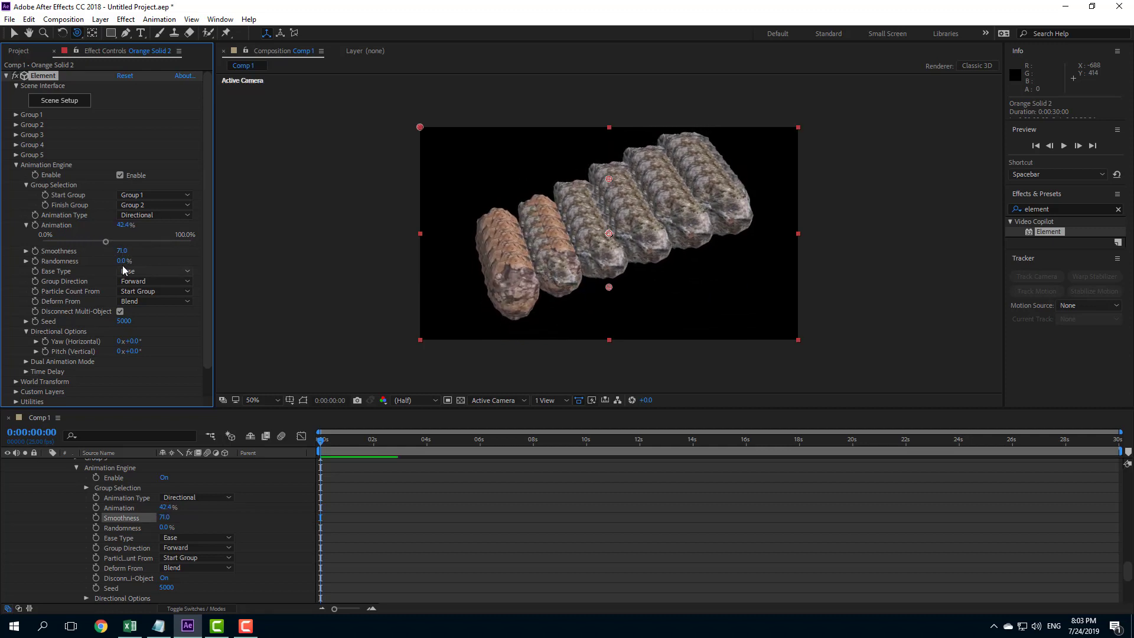
# Try a Randomness of about 47%, reset it to 0%, and scrub the Animation value to 41.2%.
pyautogui.click(124, 261)
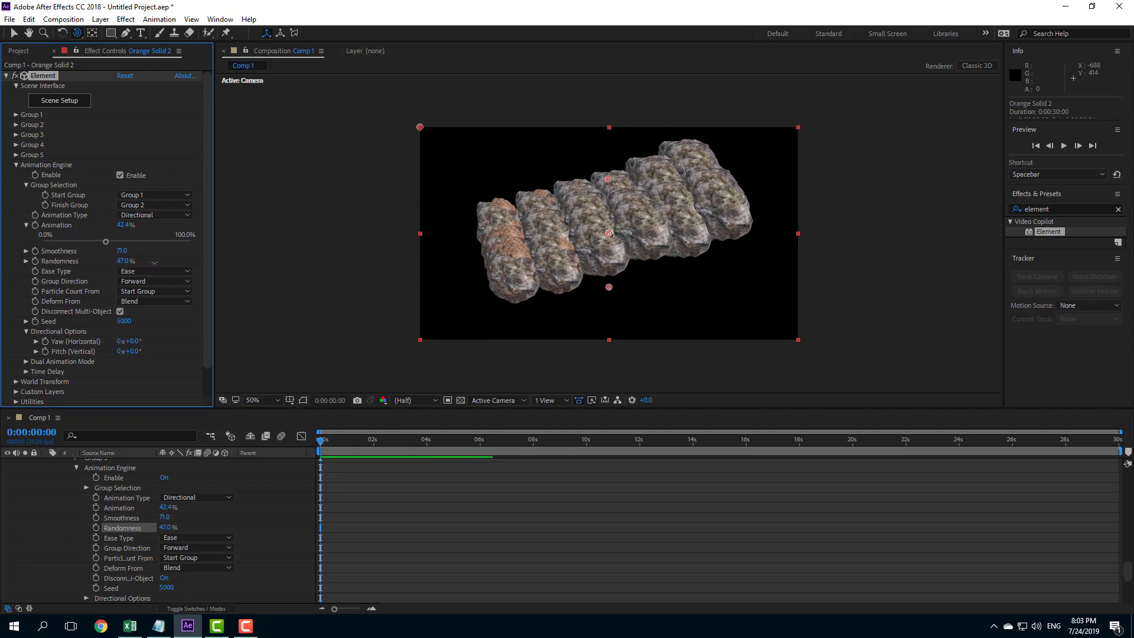
pyautogui.moveTo(163, 264); pyautogui.dragTo(22, 270)
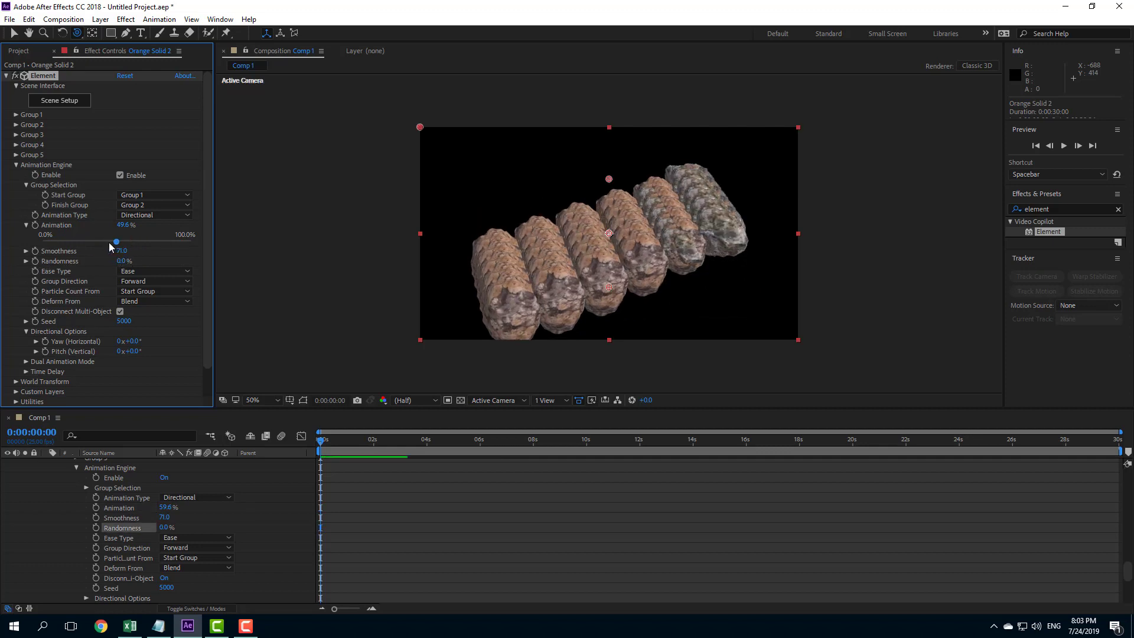
pyautogui.moveTo(109, 242); pyautogui.dragTo(105, 242)
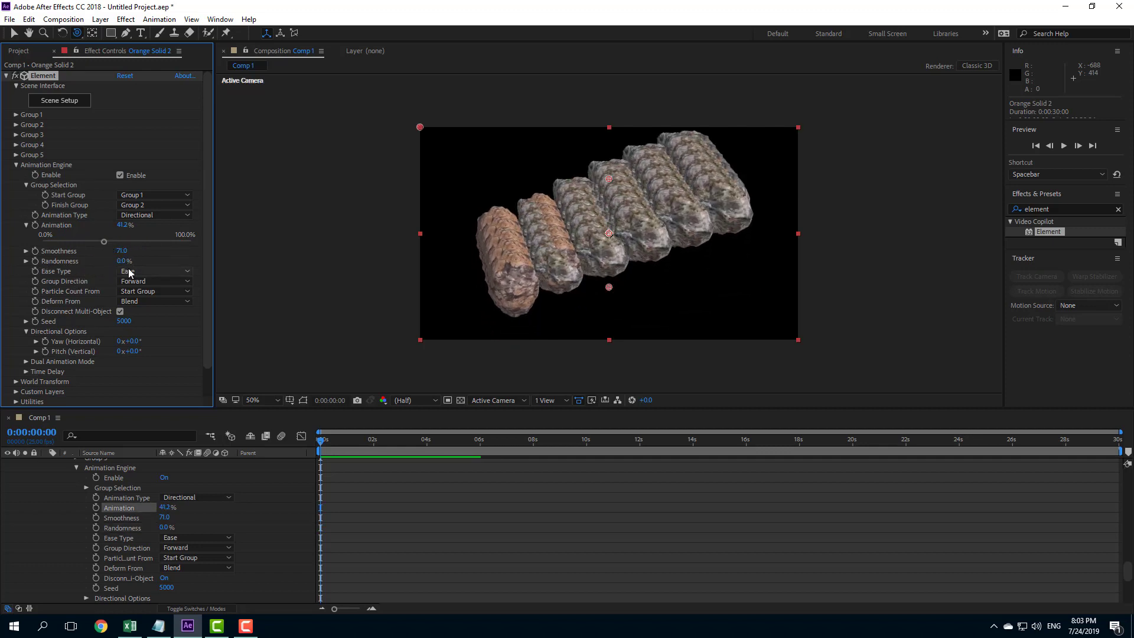
# Keyframe the Animation value from 0% at the start of the timeline to 100% at 0:00:02:13.
pyautogui.moveTo(66, 245); pyautogui.dragTo(22, 246)
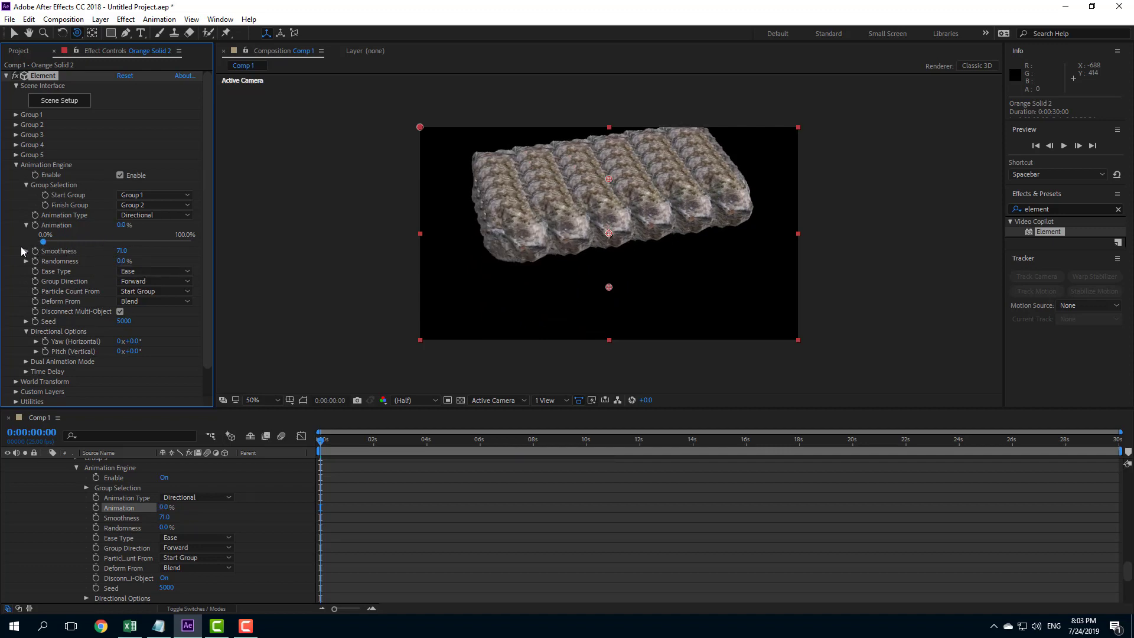
pyautogui.click(388, 437)
pyautogui.moveTo(183, 242); pyautogui.dragTo(216, 243)
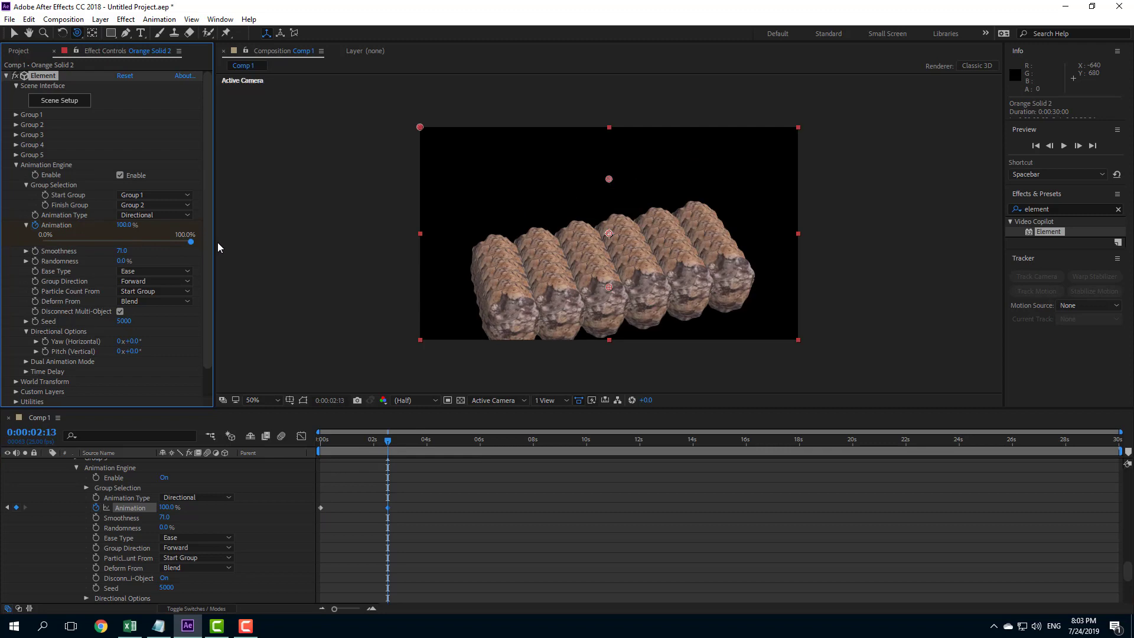
# Play the keyframed Directional transition from the start of the timeline.
pyautogui.click(315, 443)
pyautogui.press('space')
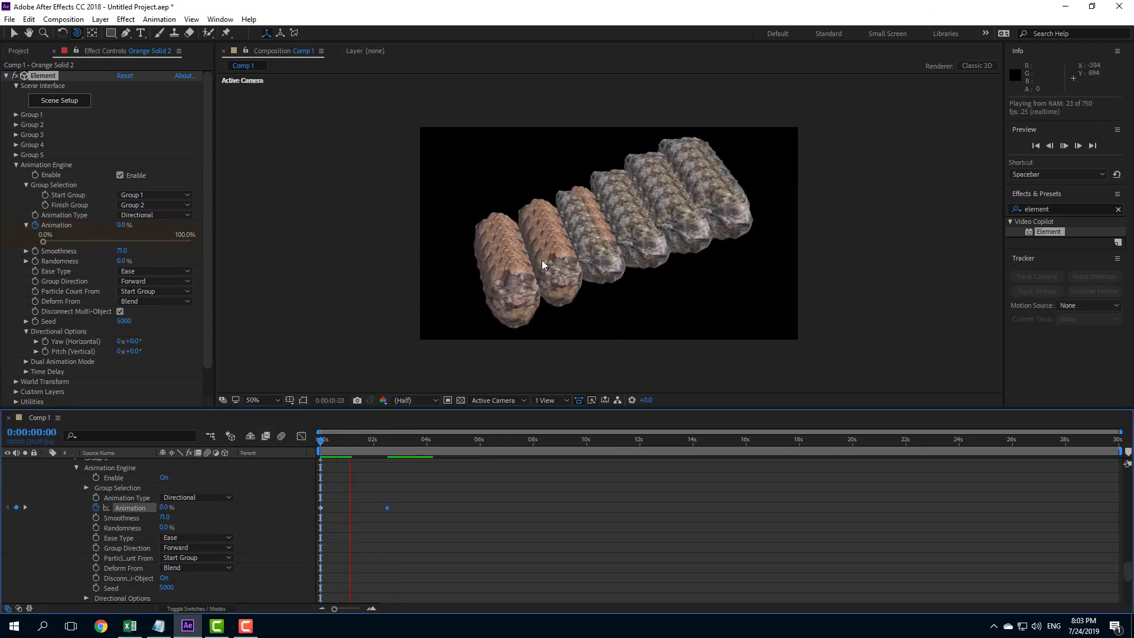
pyautogui.press('space')
# Set the Ease Type to Off and review the transition by playing and scrubbing to 0:00:01:08.
pyautogui.click(157, 271)
pyautogui.click(142, 284)
pyautogui.click(320, 442)
pyautogui.press('space')
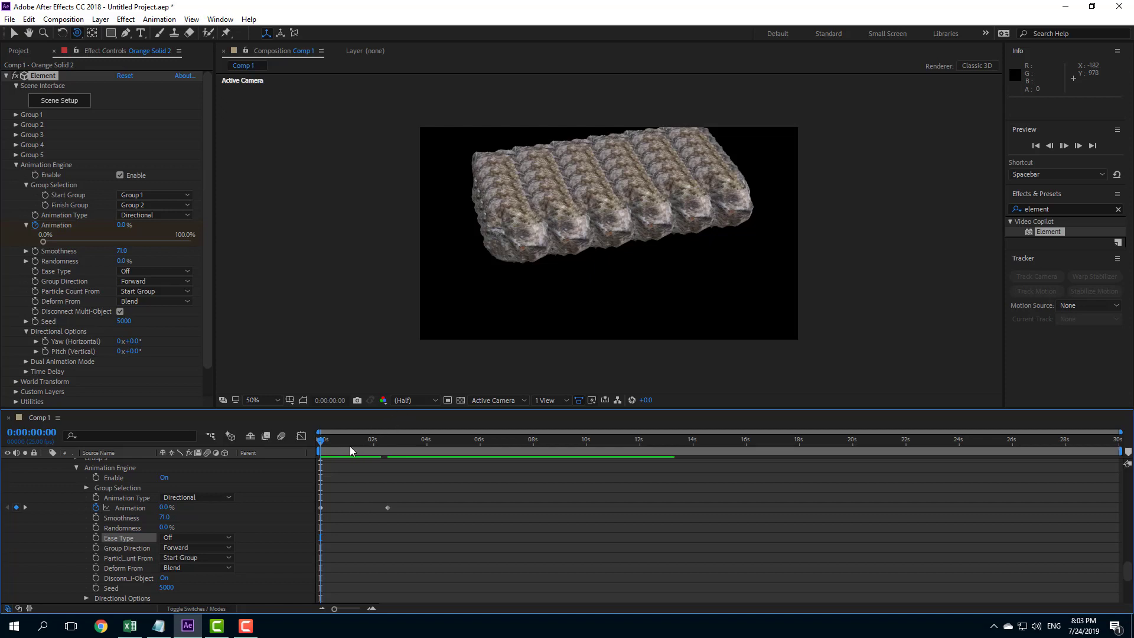
pyautogui.press('space')
pyautogui.click(328, 443)
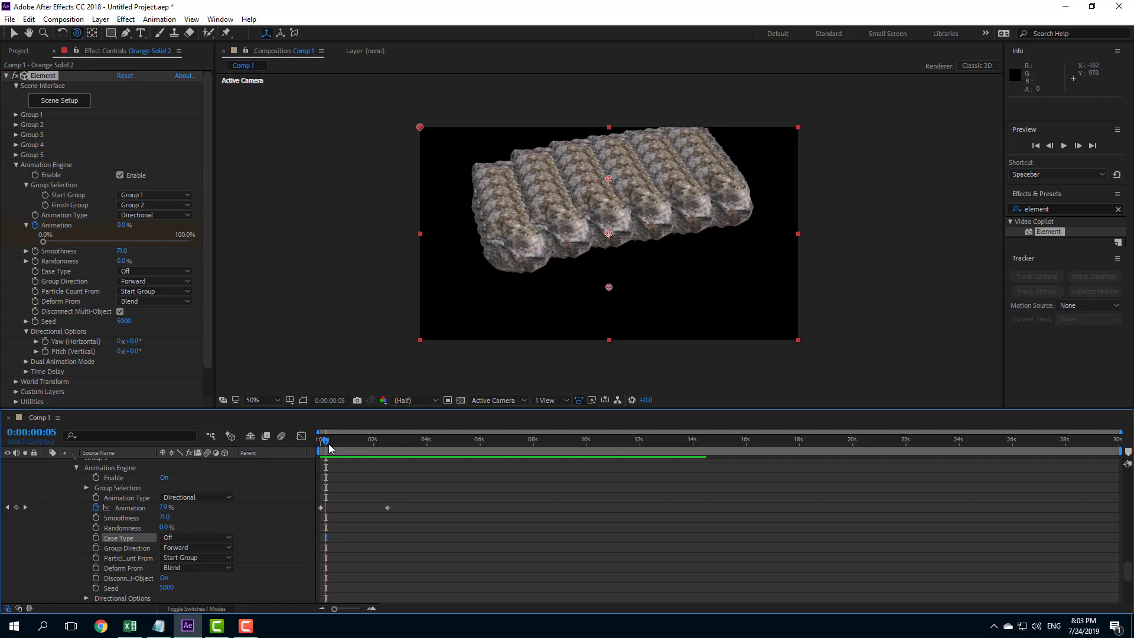
pyautogui.press('space')
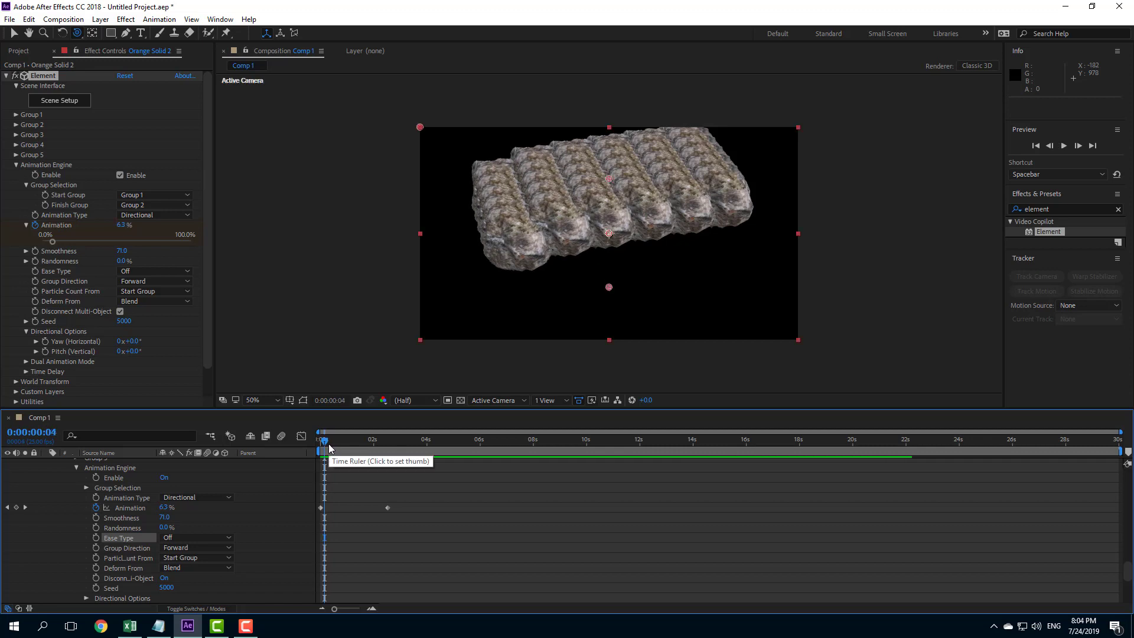
pyautogui.moveTo(328, 444); pyautogui.dragTo(355, 444)
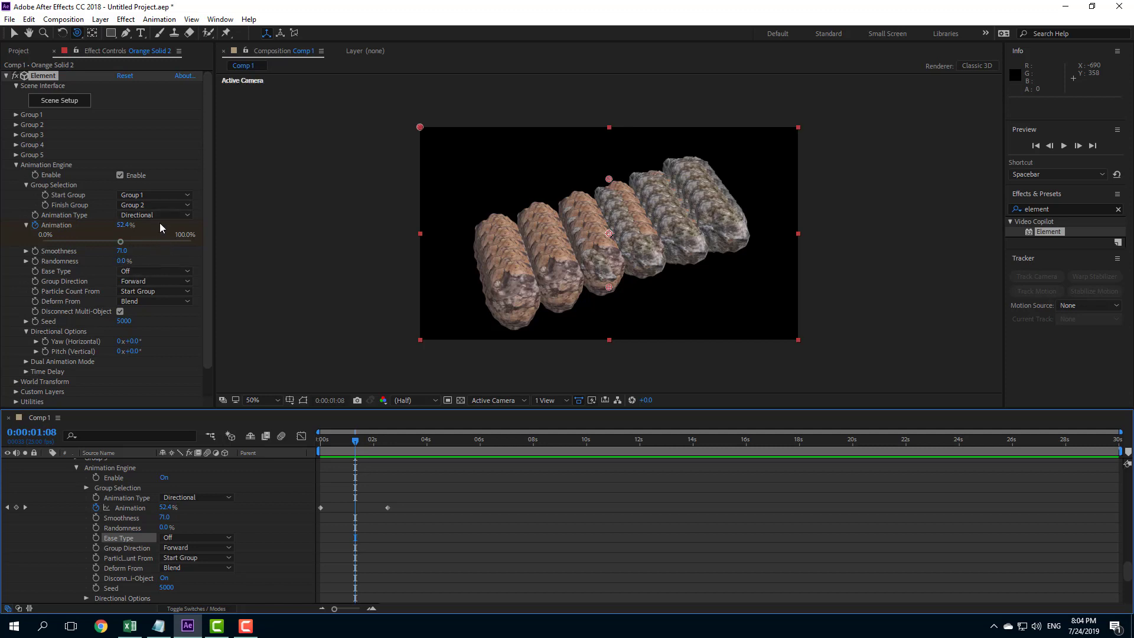
# Try the Ease-In and Ease-Out settings for Ease Type, scrubbing through the transition to compare them.
pyautogui.click(151, 273)
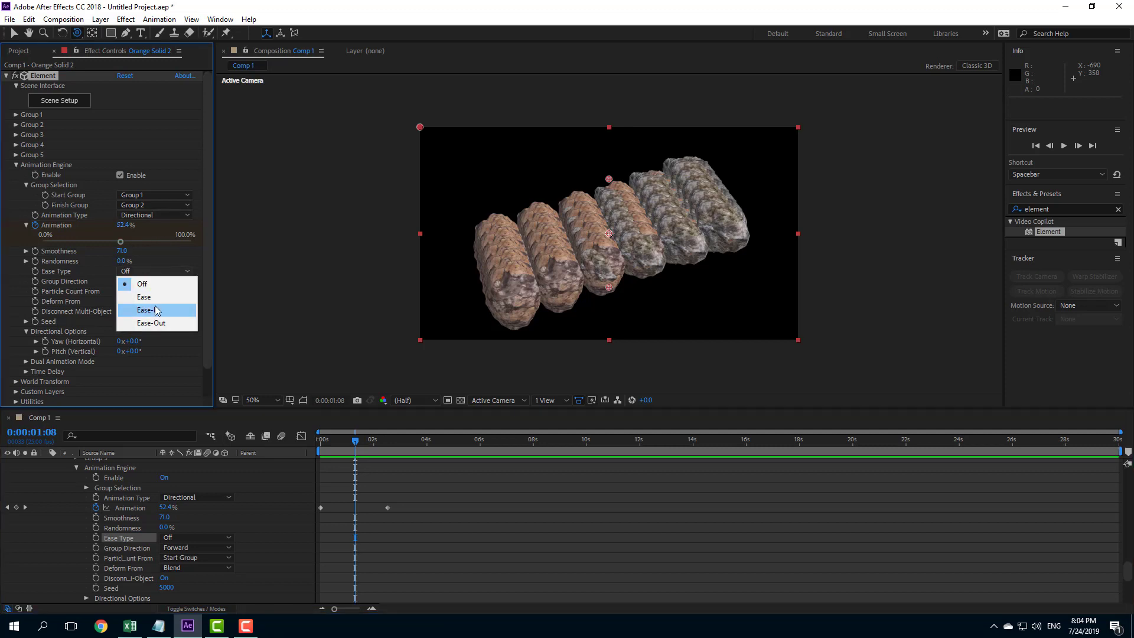
pyautogui.click(149, 309)
pyautogui.moveTo(355, 442); pyautogui.dragTo(396, 445)
pyautogui.click(171, 271)
pyautogui.click(157, 321)
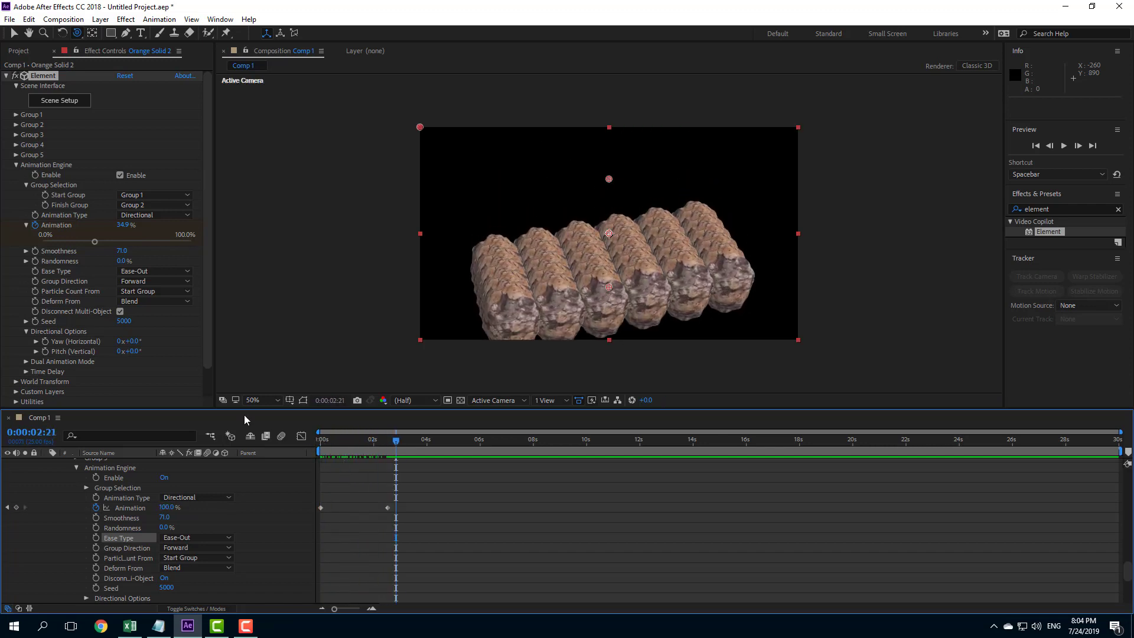
# Turn the Ease Type off again and scrub the timeline back to 0:00:01:07.
pyautogui.click(162, 271)
pyautogui.click(165, 286)
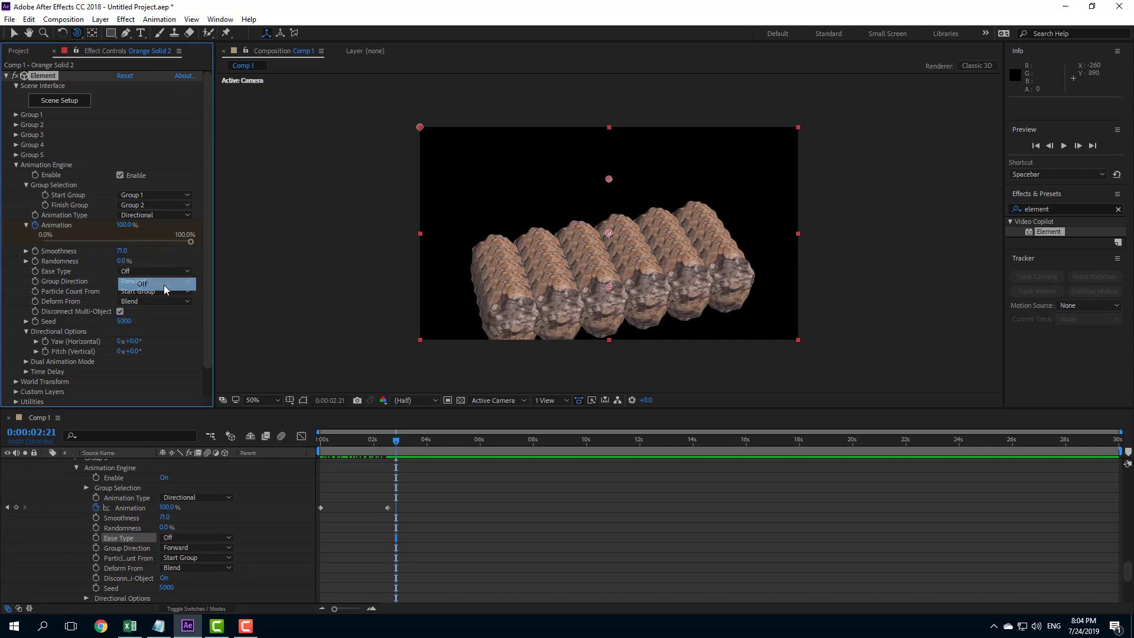
pyautogui.moveTo(412, 523); pyautogui.dragTo(324, 495)
pyautogui.click(416, 498)
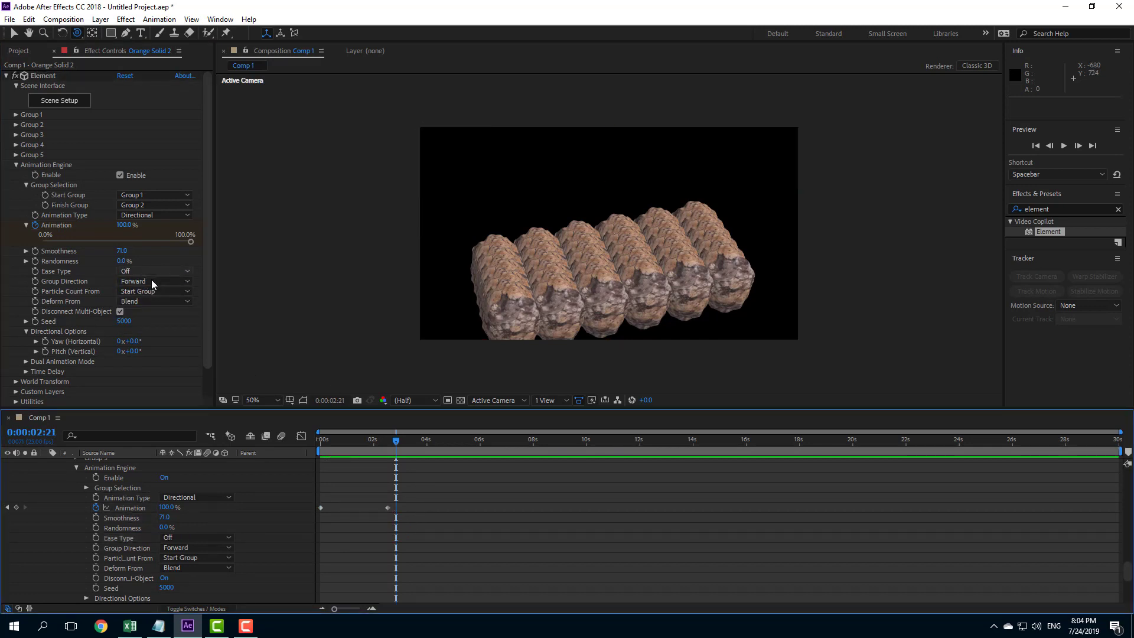
pyautogui.moveTo(391, 444); pyautogui.dragTo(355, 444)
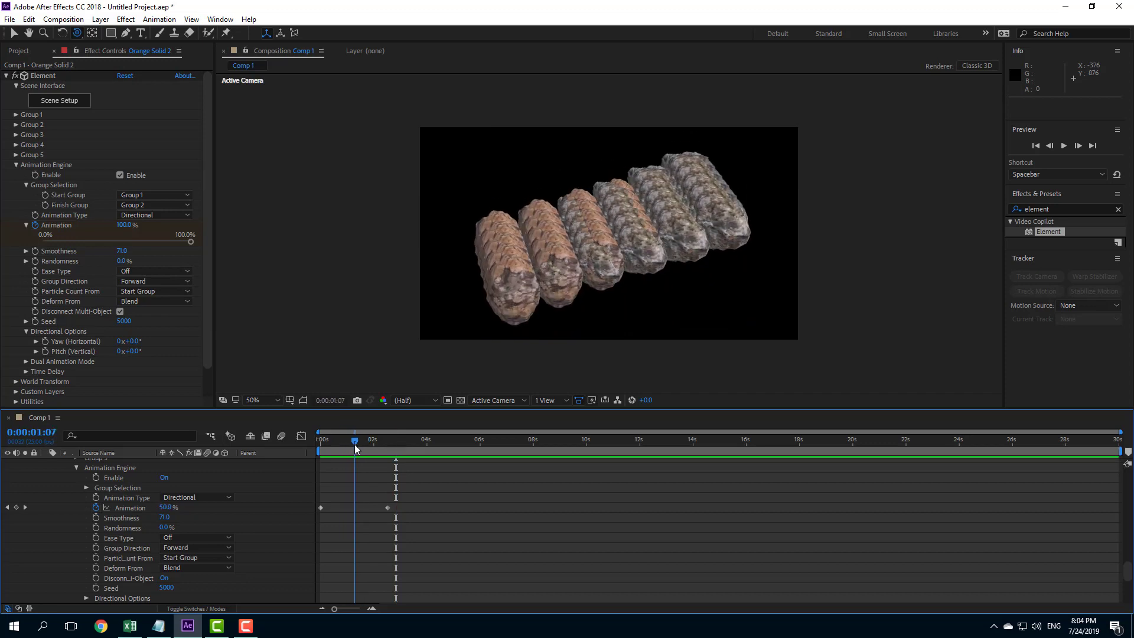
# Set the Ease Type to Ease and scrub the transition back to 0:00:00:23.
pyautogui.click(154, 271)
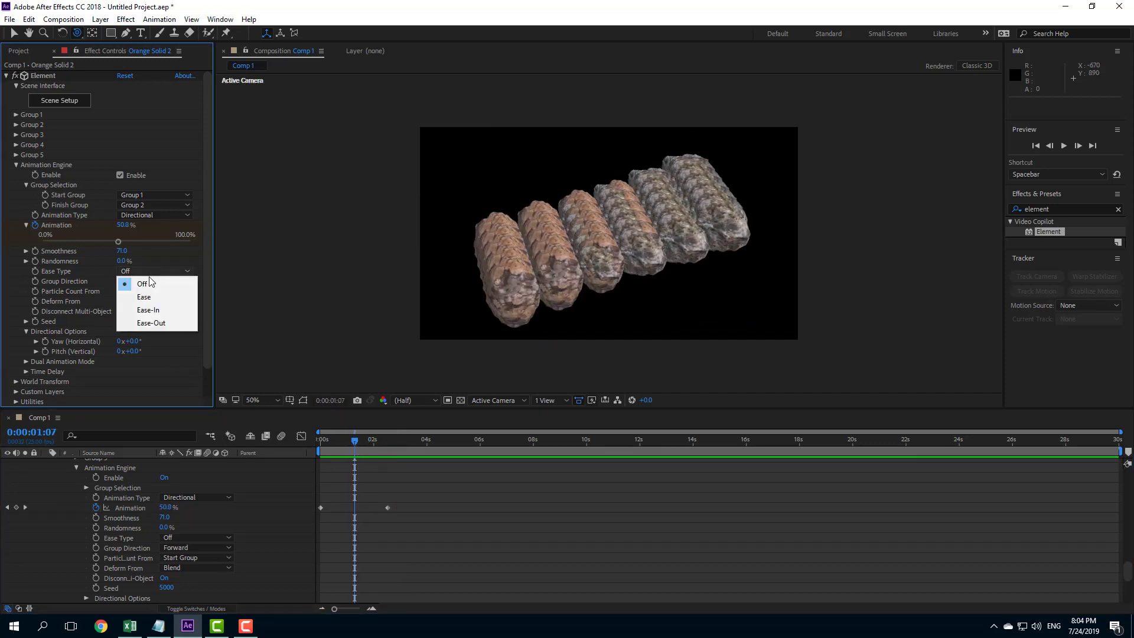
pyautogui.click(141, 296)
pyautogui.moveTo(369, 442); pyautogui.dragTo(344, 442)
# Try the Backwards Group Direction by playing the transition from the start, set it back to Forward, and return to 0:00:00:00.
pyautogui.click(173, 281)
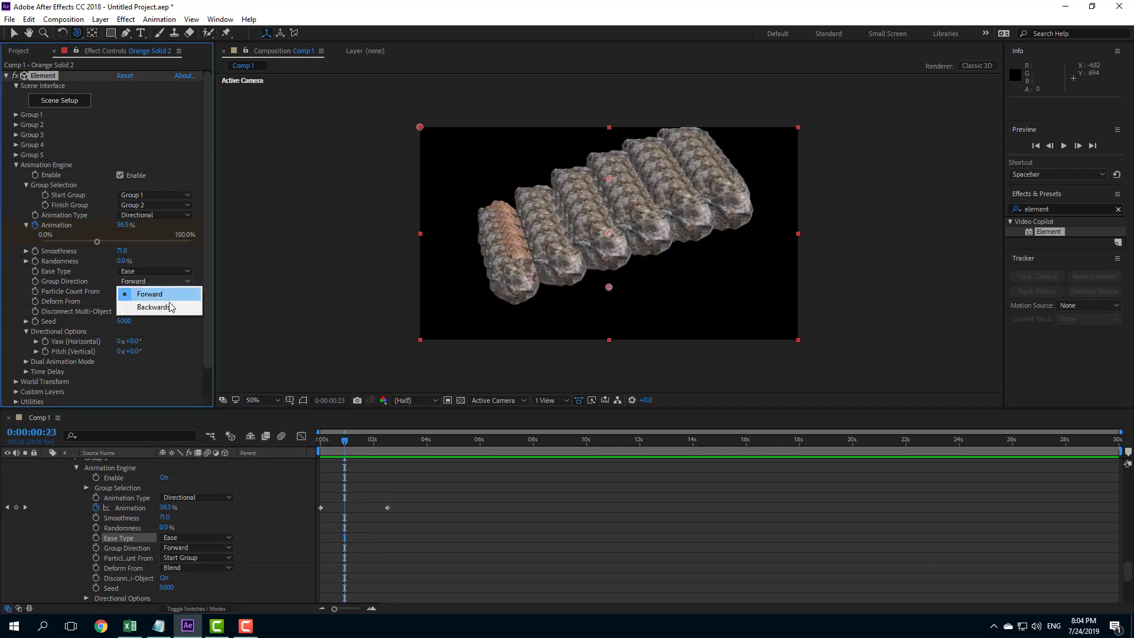
pyautogui.click(148, 304)
pyautogui.moveTo(345, 440); pyautogui.dragTo(300, 449)
pyautogui.press('space')
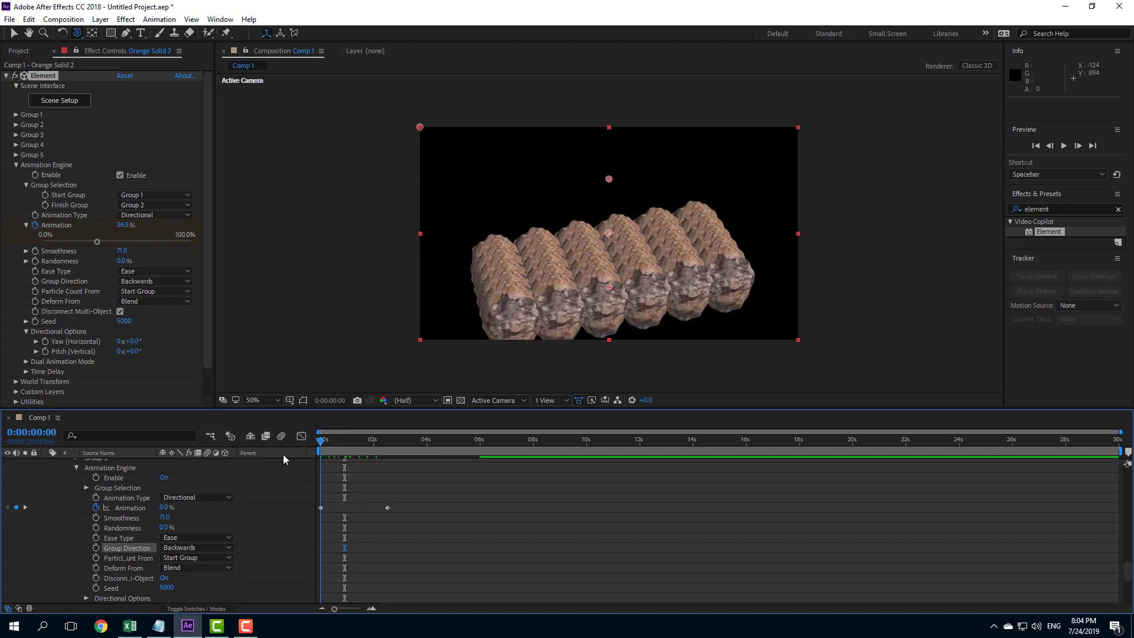
pyautogui.press('space')
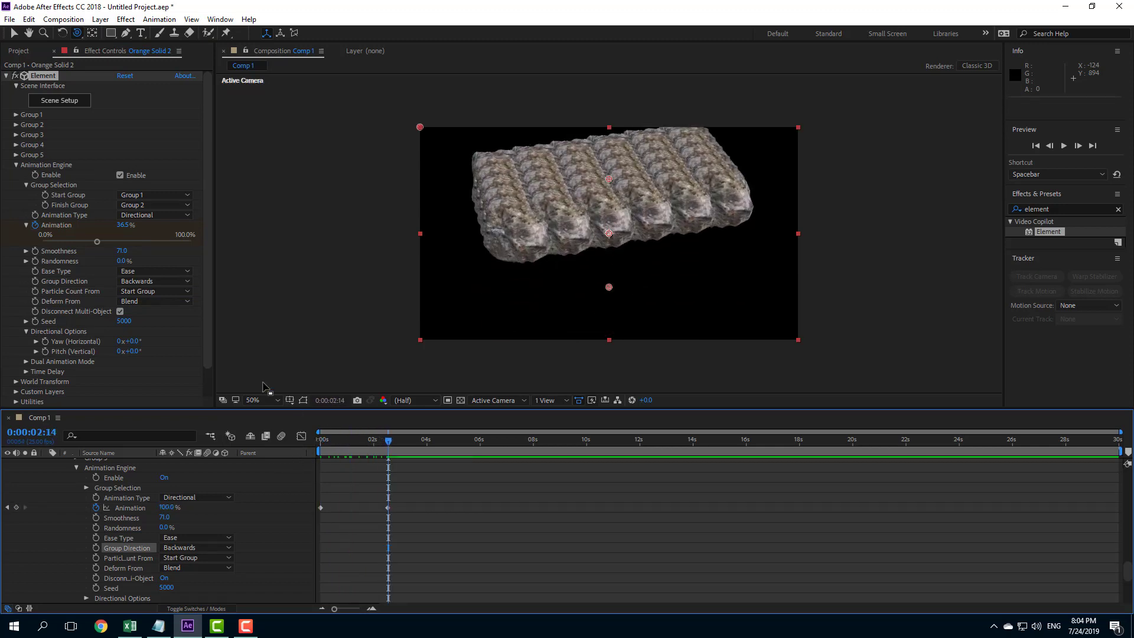
pyautogui.click(178, 283)
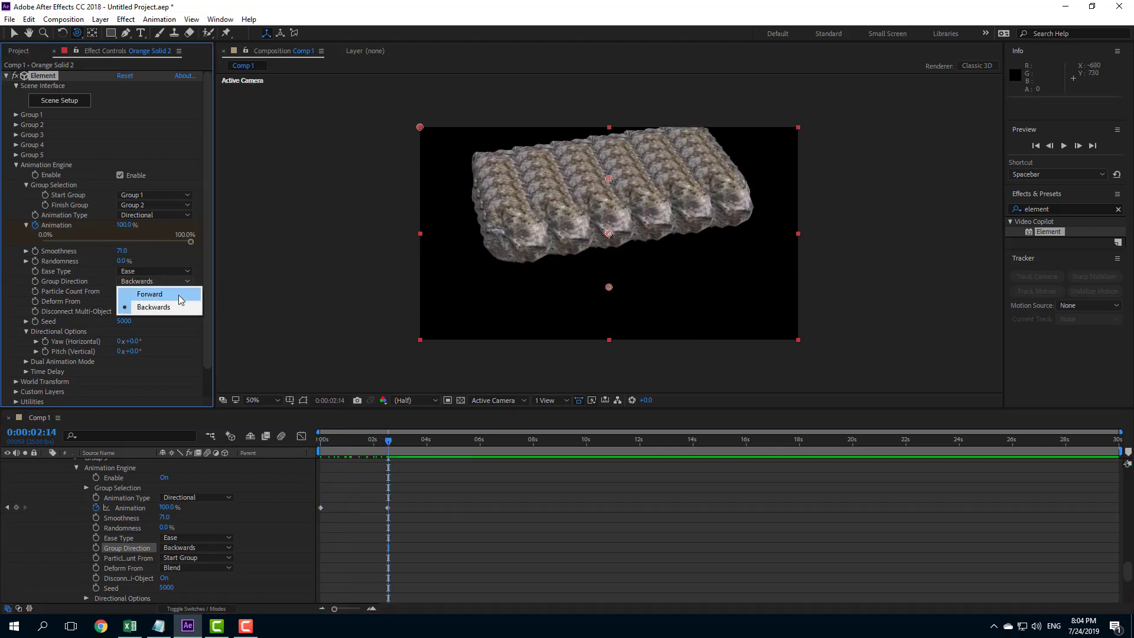
pyautogui.click(177, 294)
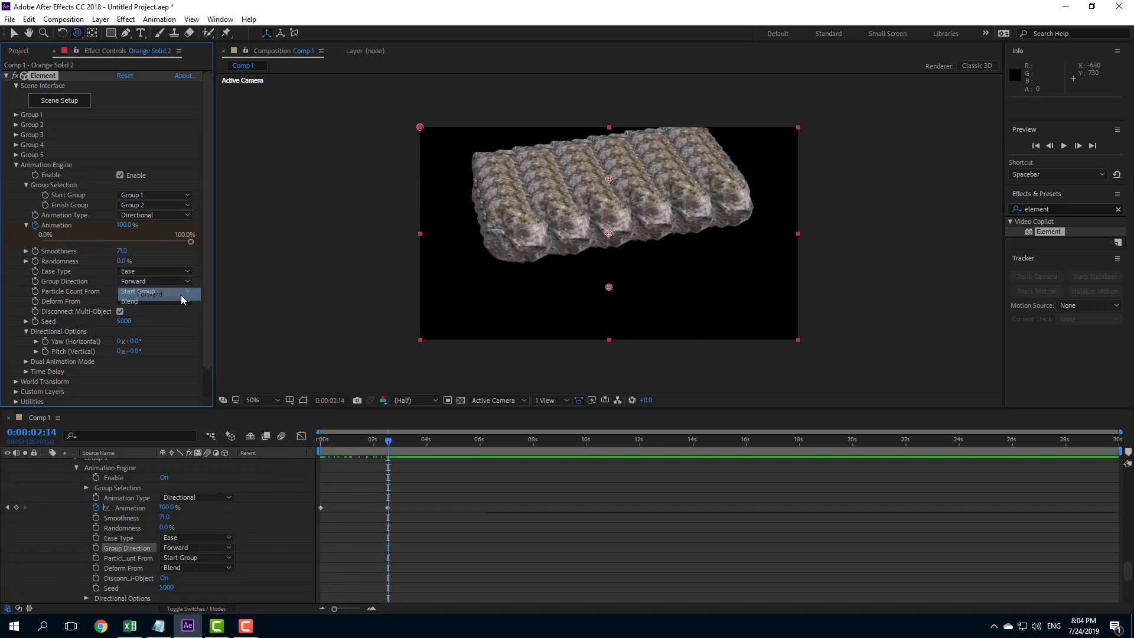
pyautogui.click(377, 453)
pyautogui.press('Home')
# Try Finish Group for Particle Count From, check the frame at 0:00:02:01, and set it back to Start Group.
pyautogui.click(141, 290)
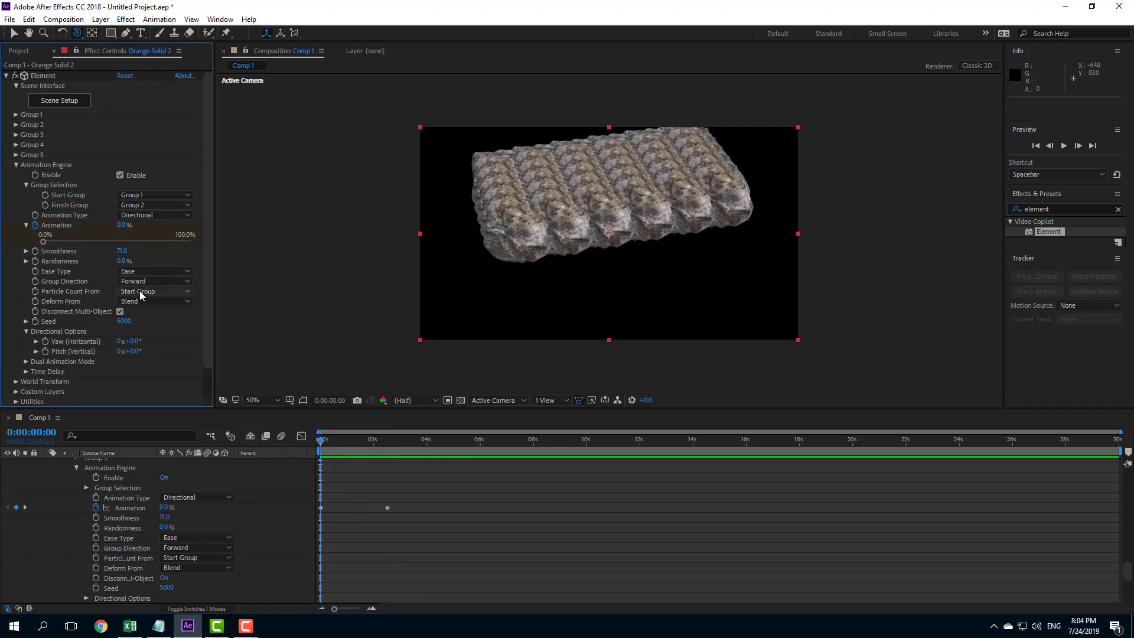
pyautogui.click(168, 318)
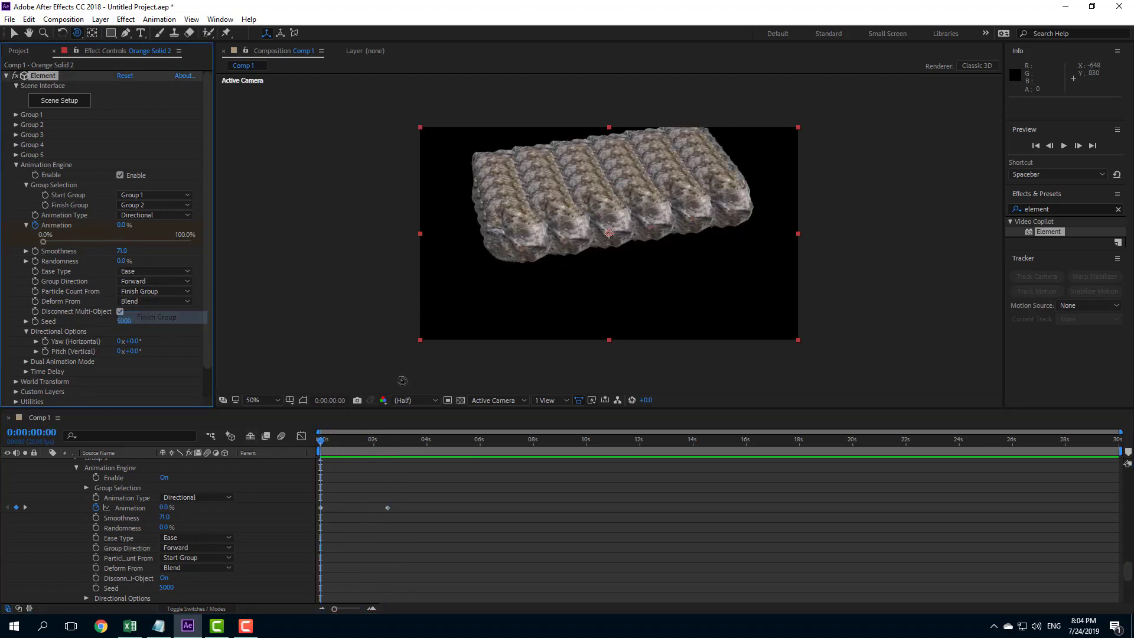
pyautogui.click(375, 450)
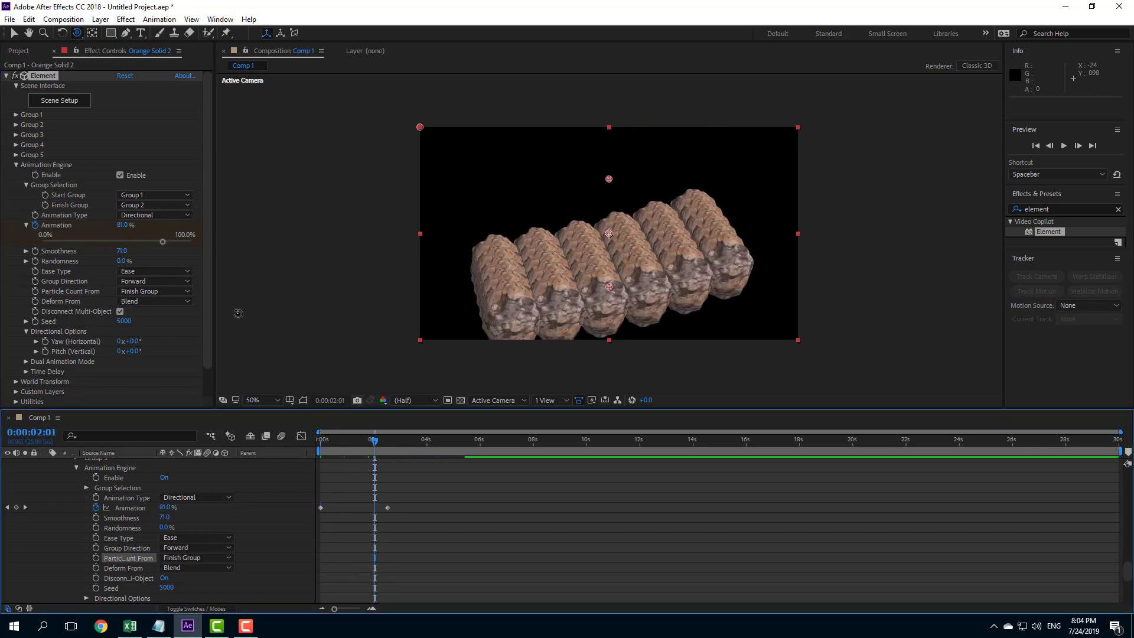
pyautogui.click(165, 293)
pyautogui.click(158, 304)
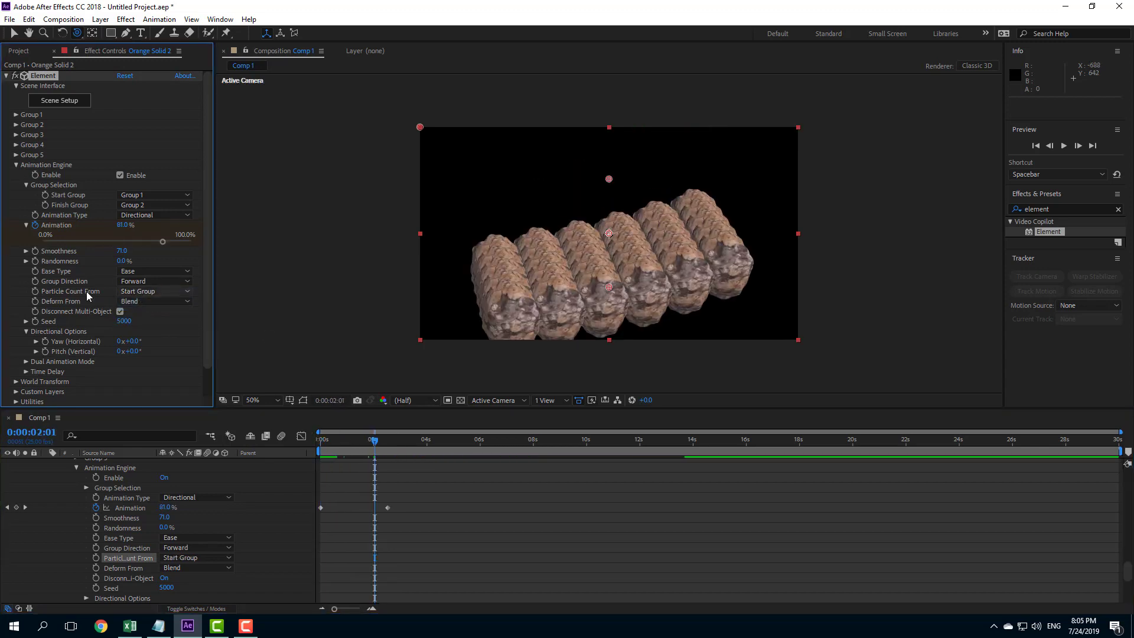
# Try Start Group for Deform From, scrub the transition to 0:00:01:15, and set it back to Blend.
pyautogui.click(159, 301)
pyautogui.click(362, 448)
pyautogui.moveTo(361, 448); pyautogui.dragTo(351, 446)
pyautogui.click(184, 303)
pyautogui.click(171, 328)
pyautogui.moveTo(351, 440); pyautogui.dragTo(363, 440)
pyautogui.click(171, 302)
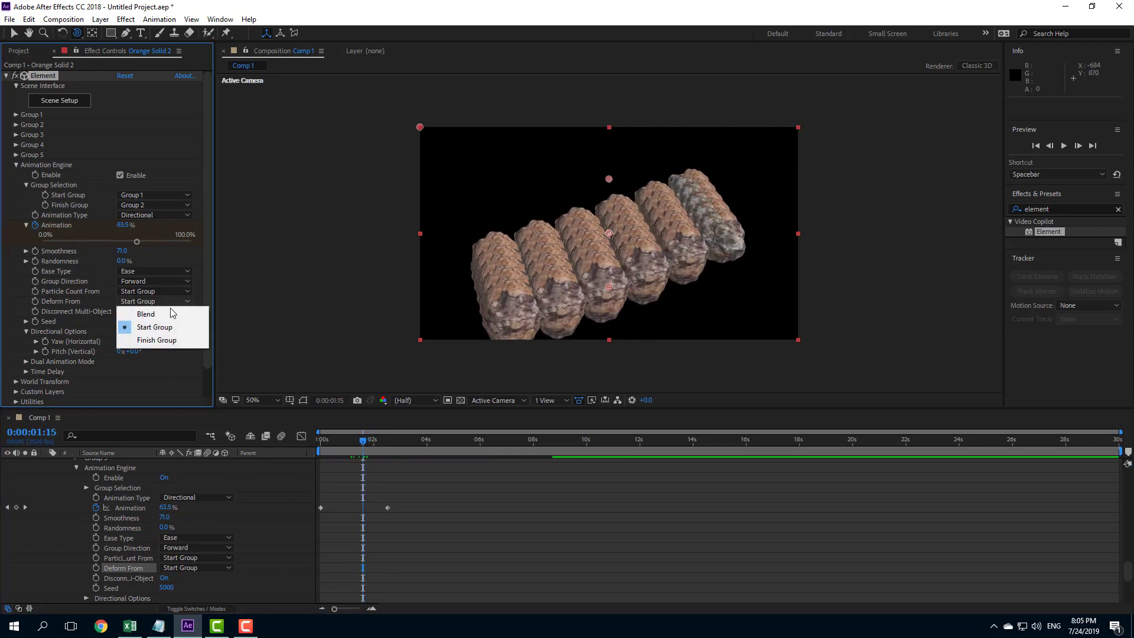
pyautogui.click(168, 316)
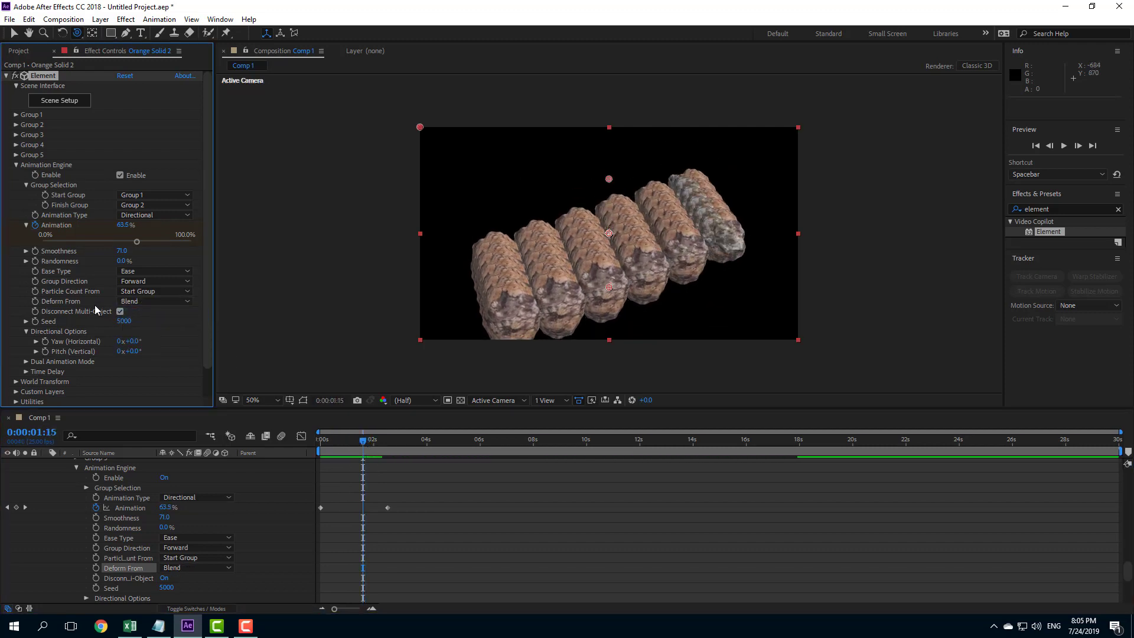
# Toggle Disconnect Multi-Object off and on again, and scrub the transition back to 0:00:01:03.
pyautogui.click(120, 312)
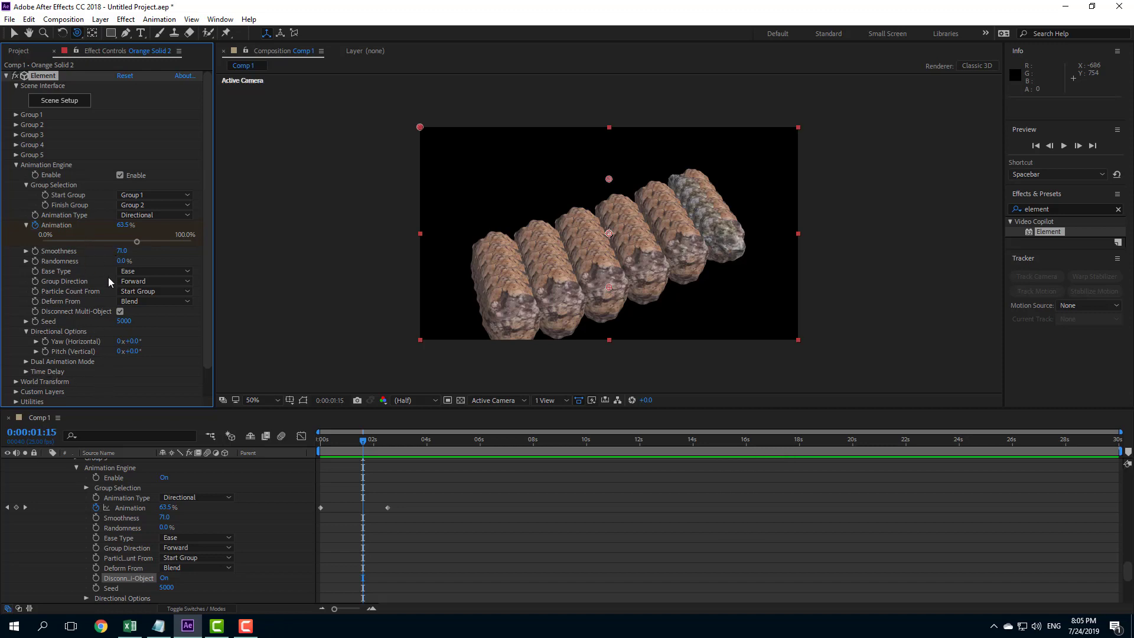
pyautogui.moveTo(366, 444); pyautogui.dragTo(350, 444)
# Try the Radial Dual Animation Type and scrub through the transition from the start to 0:00:02:23.
pyautogui.click(26, 361)
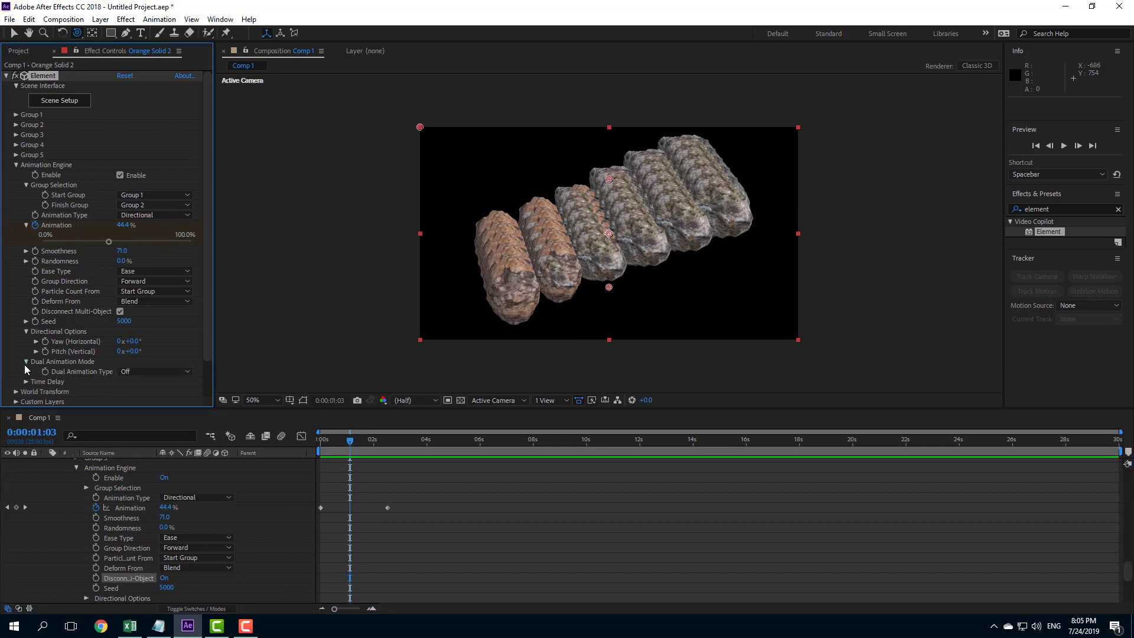
pyautogui.click(167, 371)
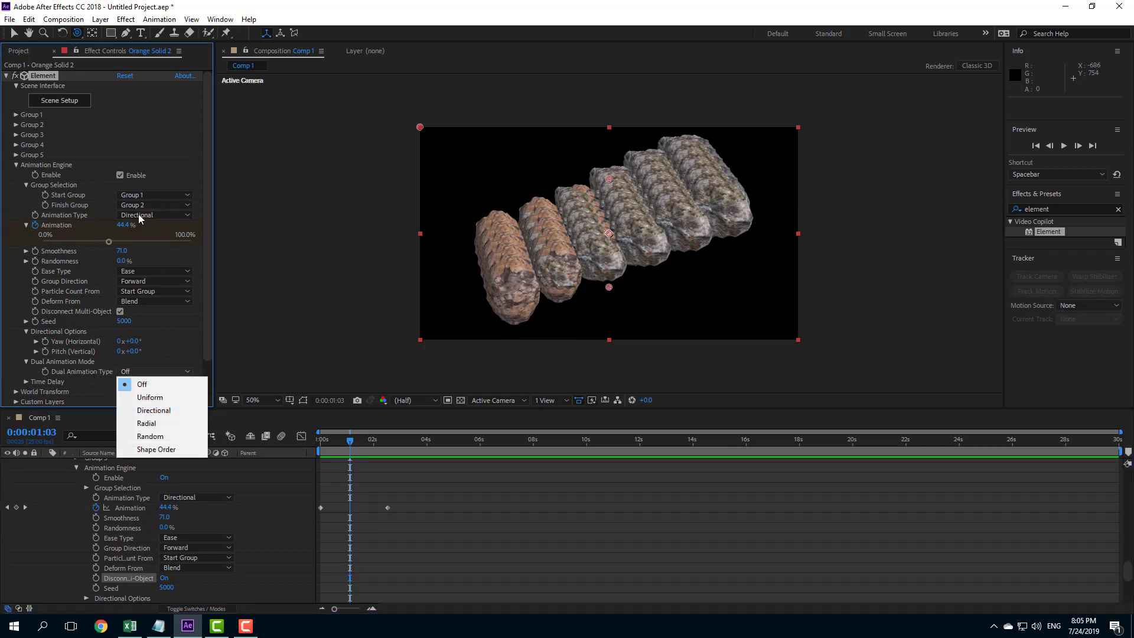
pyautogui.click(167, 425)
pyautogui.moveTo(357, 447); pyautogui.dragTo(310, 448)
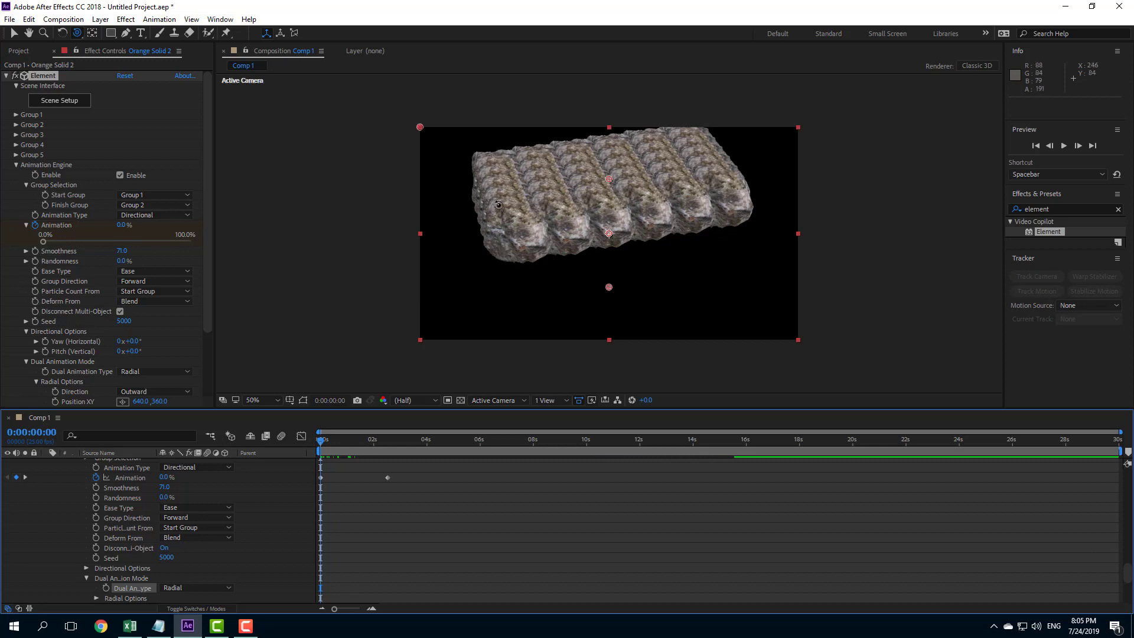
pyautogui.moveTo(330, 449); pyautogui.dragTo(399, 441)
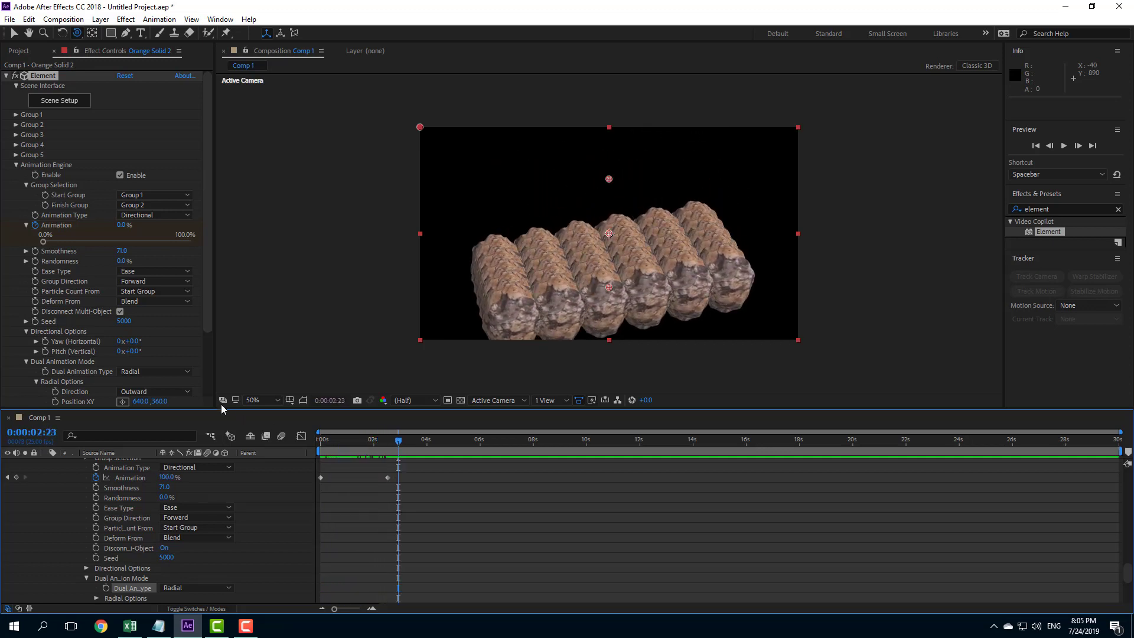
# Try the Random Dual Animation Type and scrub through the transition from the start to 0:00:02:00.
pyautogui.click(175, 373)
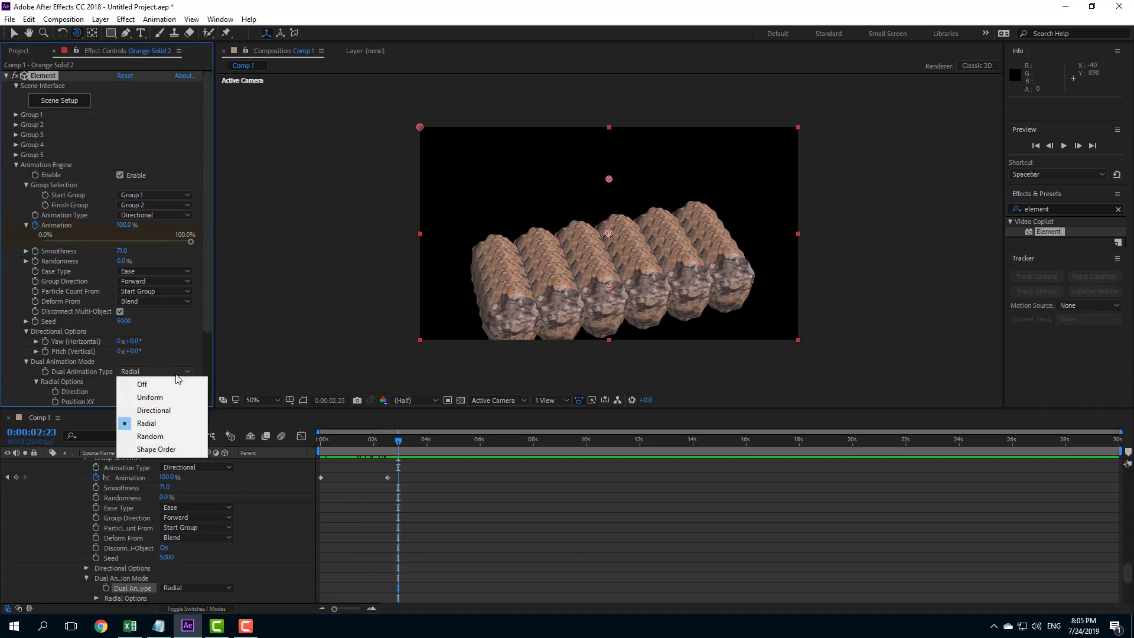
pyautogui.click(175, 437)
pyautogui.click(344, 441)
pyautogui.moveTo(321, 443); pyautogui.dragTo(373, 441)
# Try the Uniform Dual Animation Type and scrub the transition back to 0:00:01:00.
pyautogui.click(187, 371)
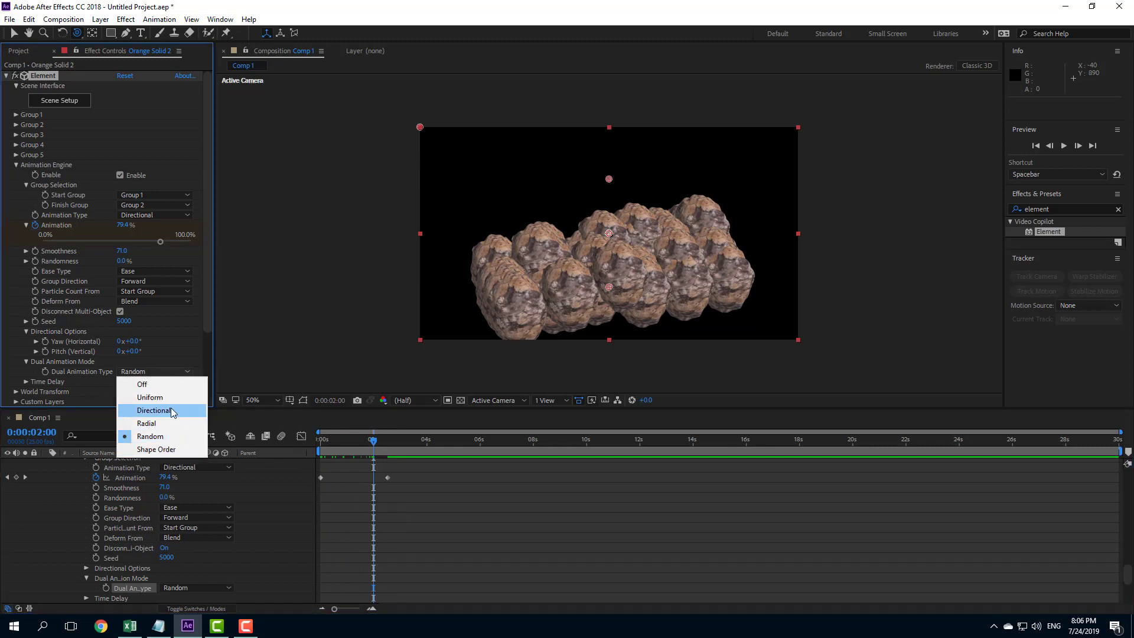
pyautogui.click(150, 397)
pyautogui.moveTo(355, 441)
pyautogui.mouseDown()
pyautogui.moveTo(300, 444)
pyautogui.moveTo(397, 448)
pyautogui.moveTo(347, 446)
pyautogui.mouseUp()
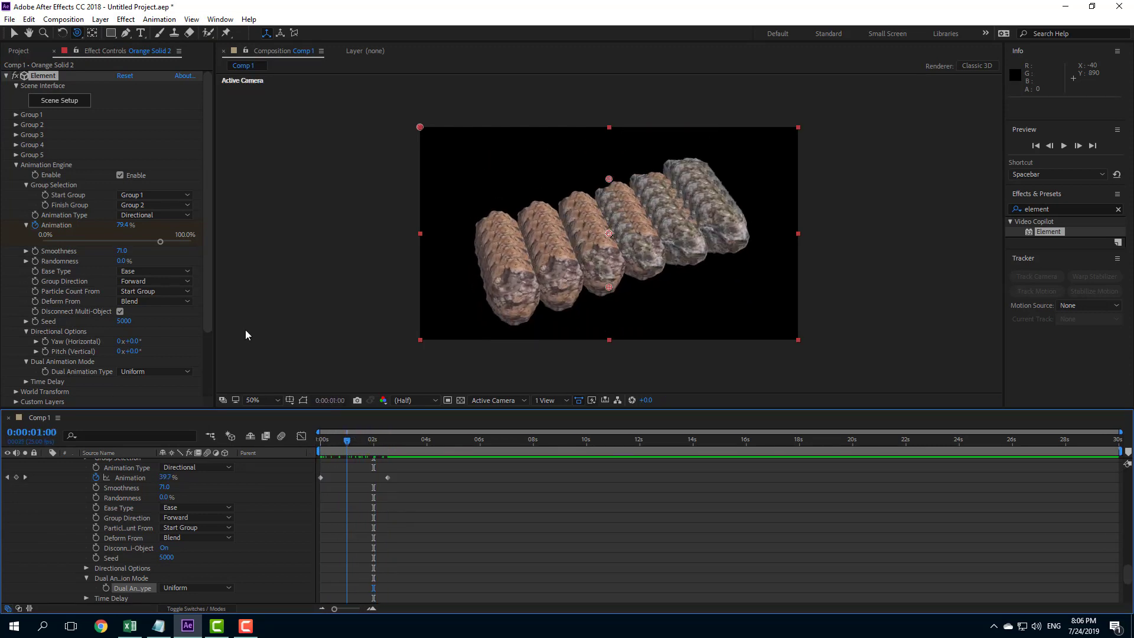
# Set the Animation Type to Radial with a Directional Dual Animation Type, and scrub through the transition to compare.
pyautogui.click(162, 215)
pyautogui.click(171, 255)
pyautogui.click(168, 352)
pyautogui.click(170, 391)
pyautogui.moveTo(347, 447); pyautogui.dragTo(401, 450)
pyautogui.scroll(-2, 165, 336)
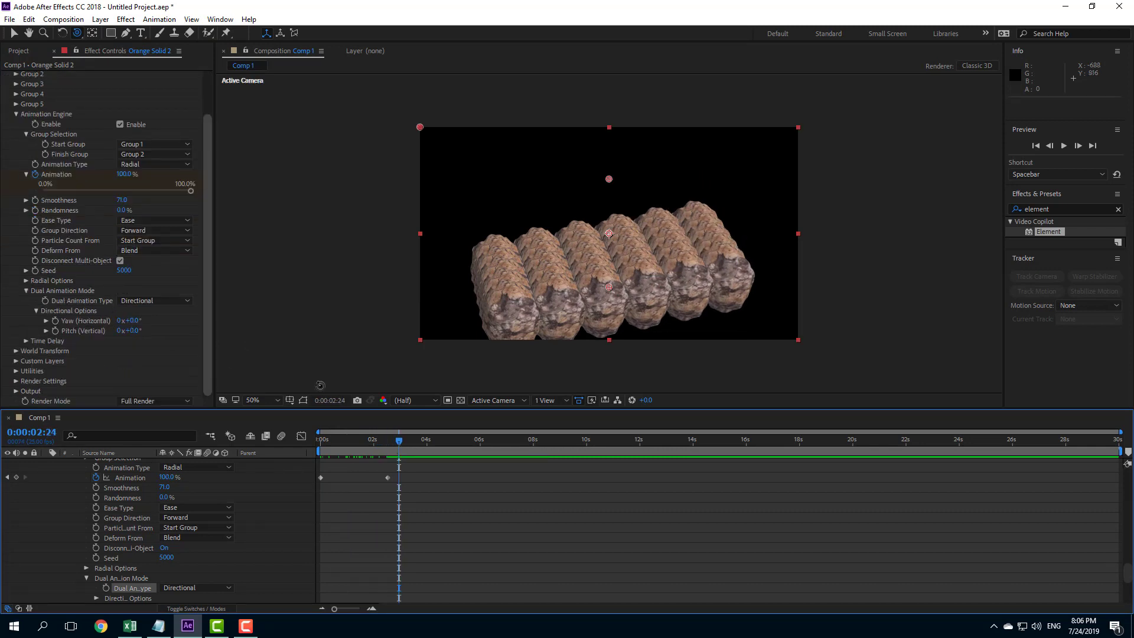
pyautogui.moveTo(395, 449); pyautogui.dragTo(348, 446)
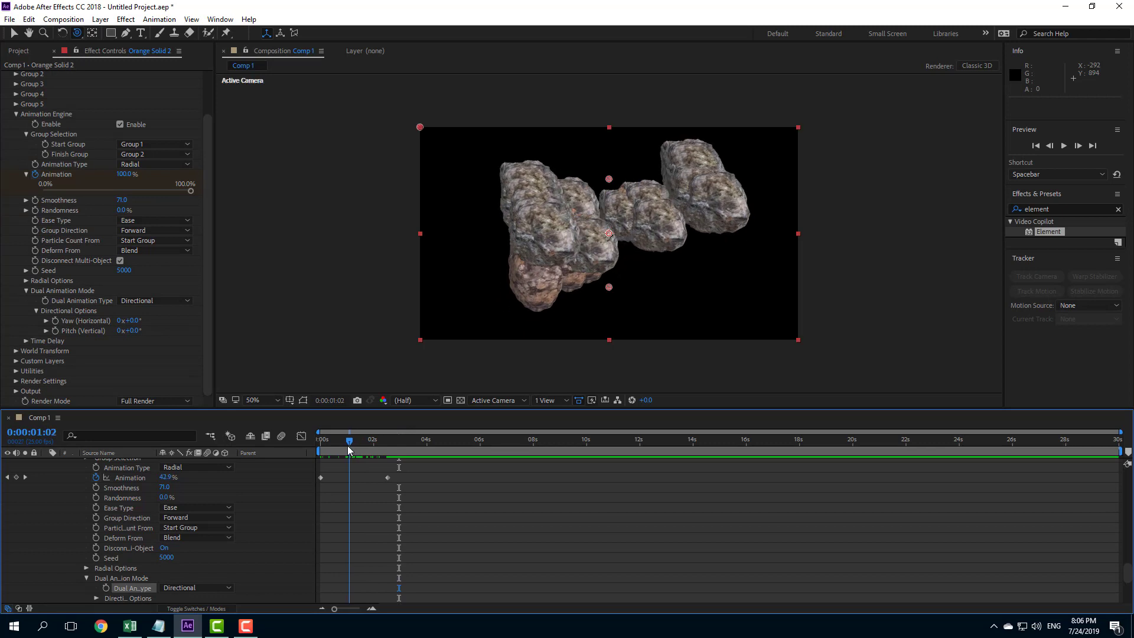
pyautogui.scroll(1, 111, 289)
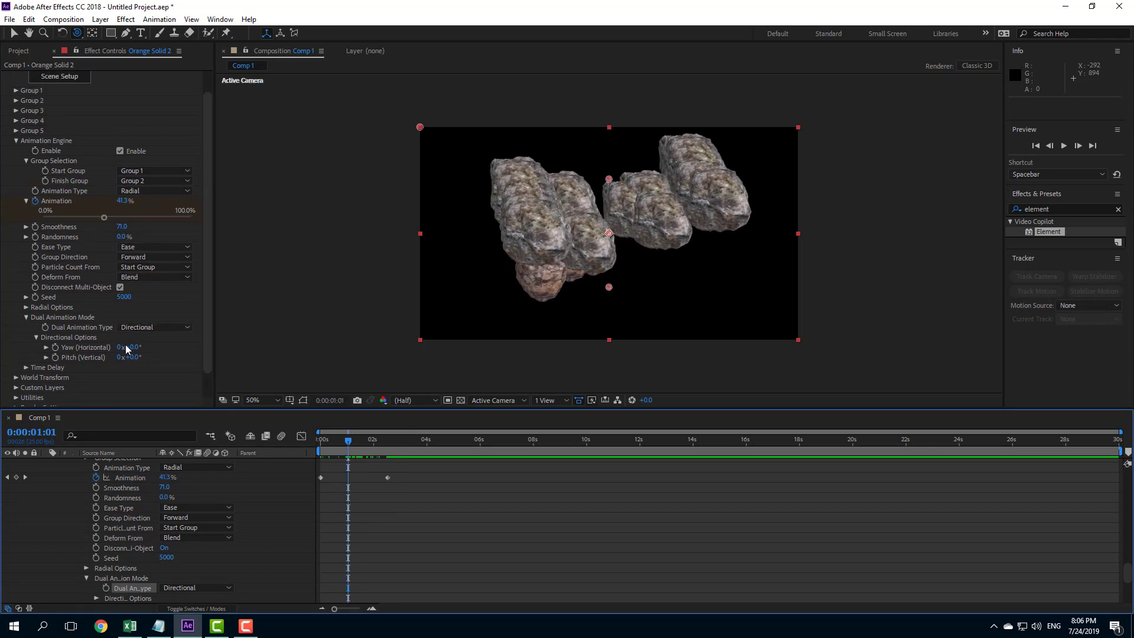
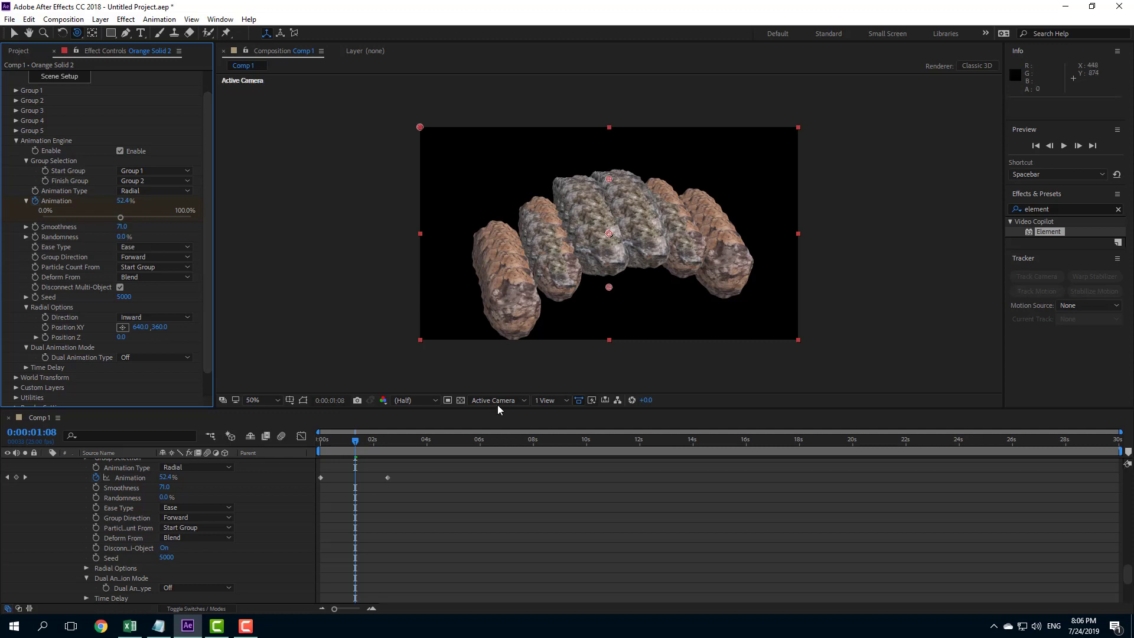
# Set the Radial Options Position XY to 365.0, 360.0 and Position Z to -80.0, scrubbing the transition to check the effect.
pyautogui.moveTo(359, 448)
pyautogui.mouseDown()
pyautogui.moveTo(321, 449)
pyautogui.moveTo(366, 449)
pyautogui.moveTo(339, 449)
pyautogui.mouseUp()
pyautogui.moveTo(142, 327); pyautogui.dragTo(138, 372)
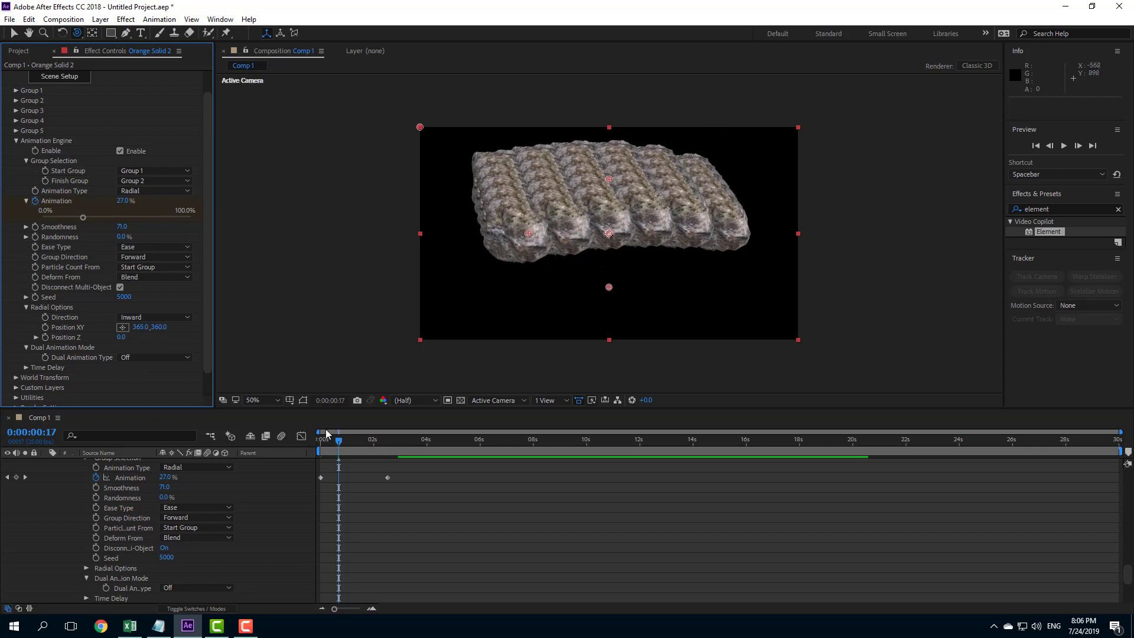
pyautogui.moveTo(367, 449); pyautogui.dragTo(343, 448)
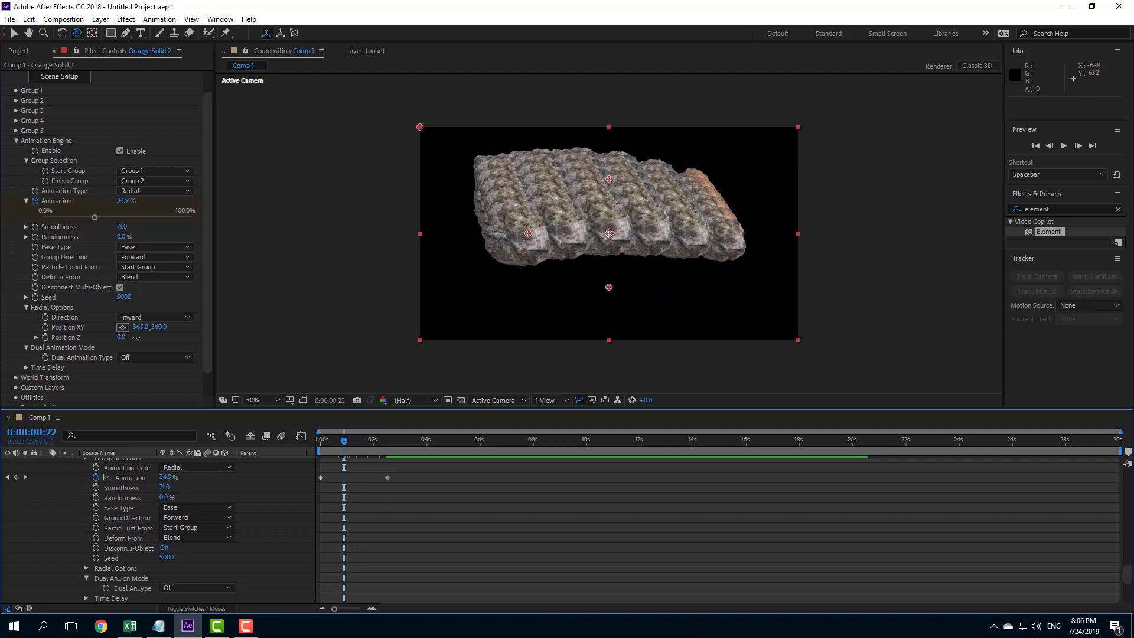
pyautogui.moveTo(136, 339); pyautogui.dragTo(149, 241)
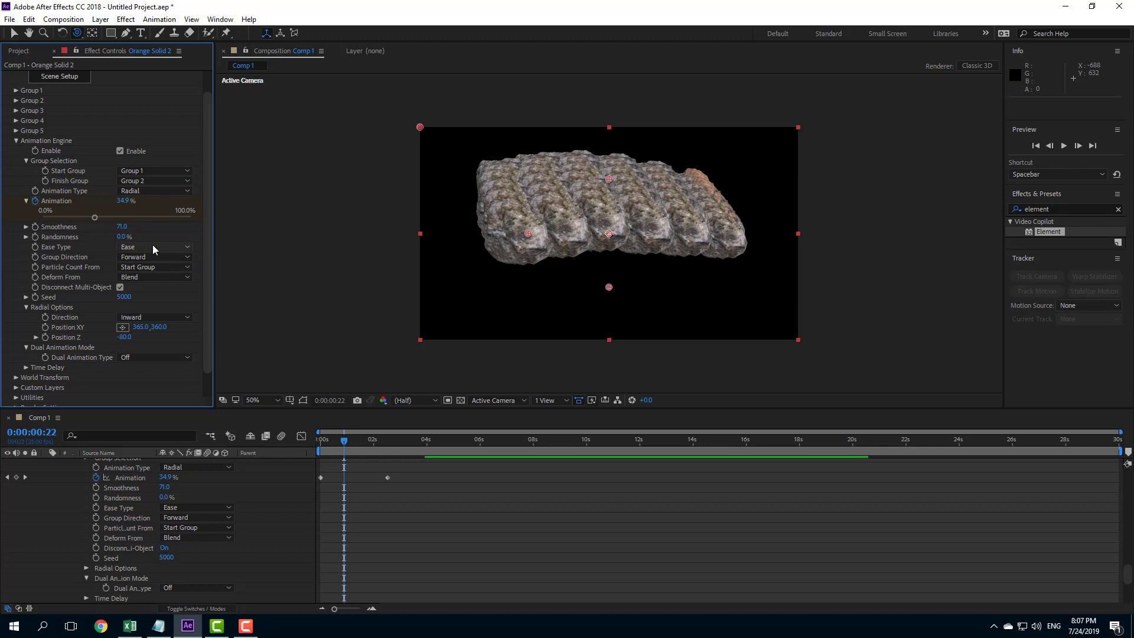
# Set the Animation Type back to Directional and scrub the transition to 0:00:01:06.
pyautogui.click(153, 189)
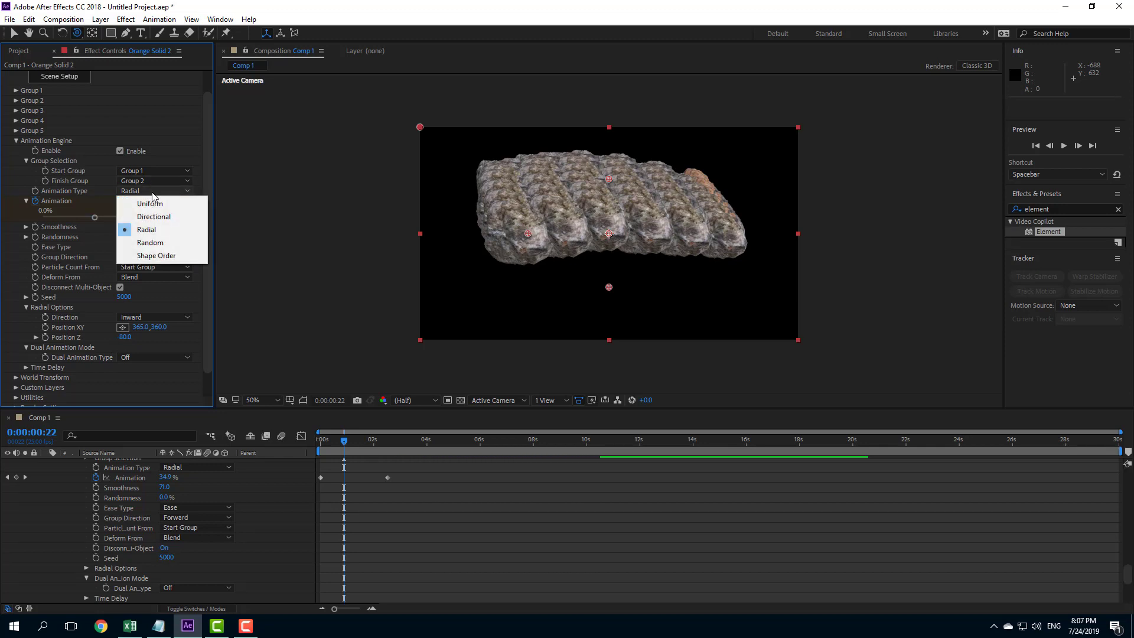
pyautogui.click(165, 216)
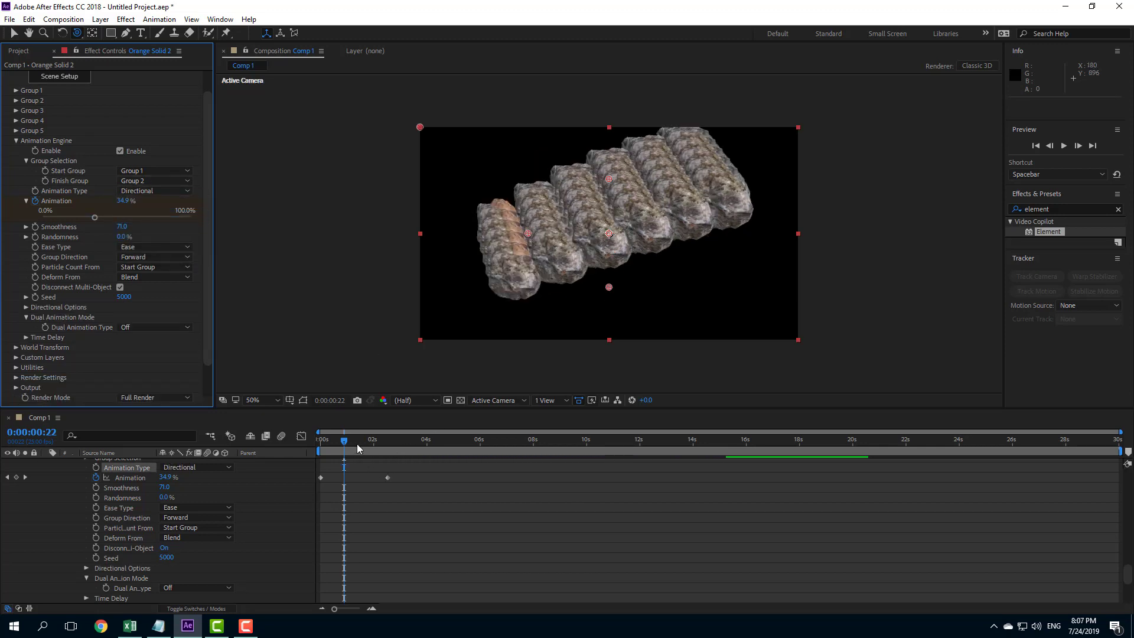
pyautogui.moveTo(357, 449)
pyautogui.mouseDown()
pyautogui.moveTo(370, 449)
pyautogui.moveTo(353, 448)
pyautogui.mouseUp()
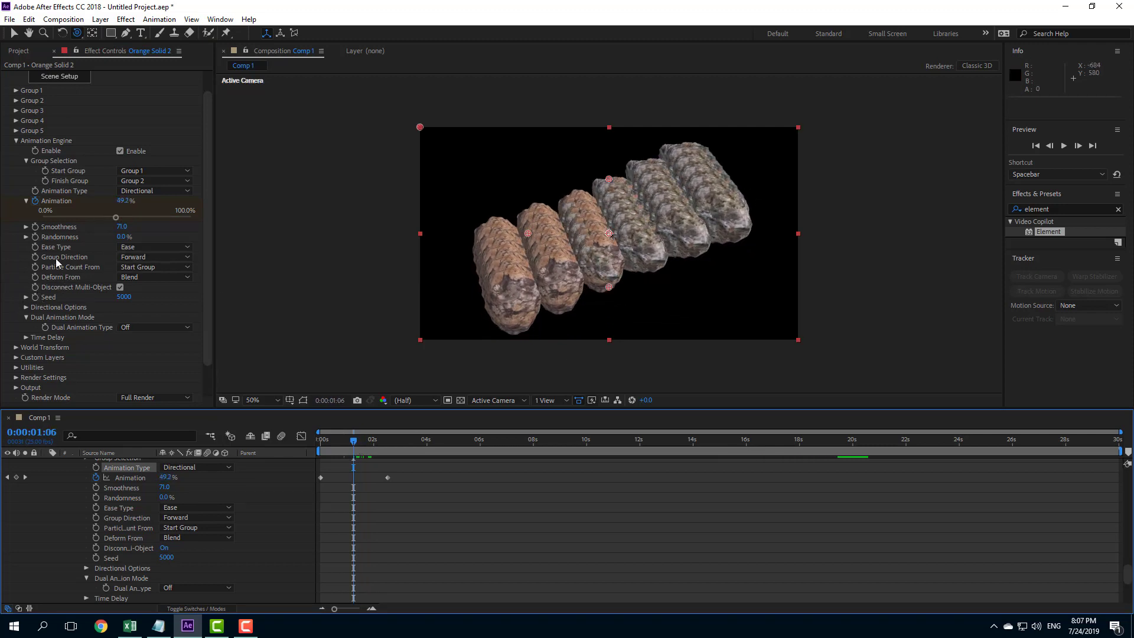
# Try a Yaw (Horizontal) of 1x+88.0° and a smaller angle in the Directional Options, and scrub the transition to 0:00:01:08.
pyautogui.click(26, 307)
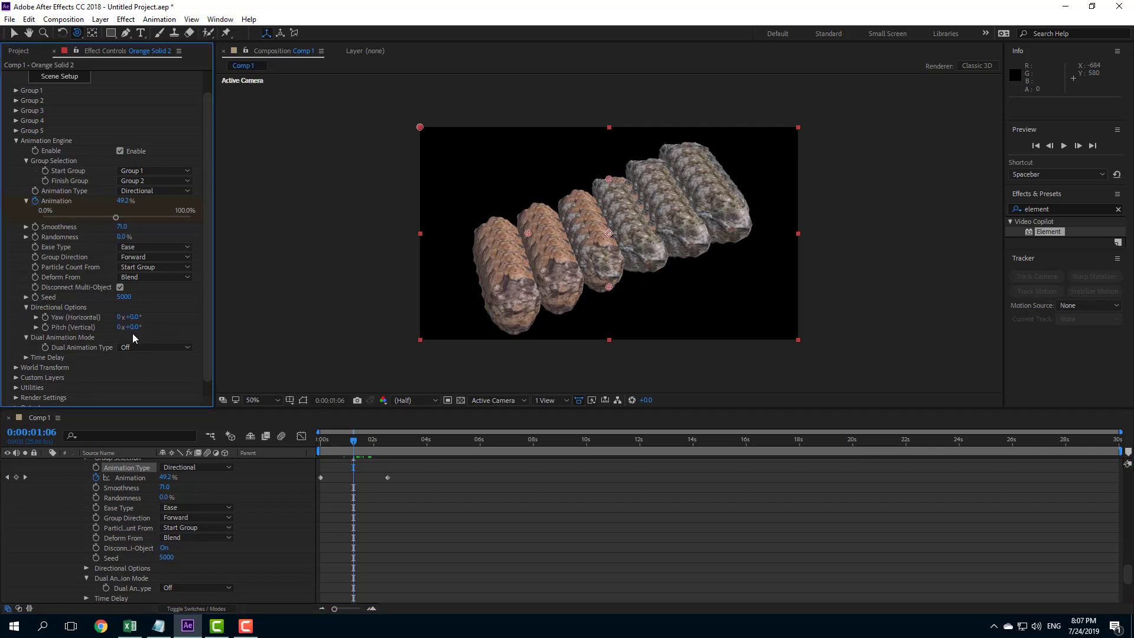
pyautogui.moveTo(132, 319); pyautogui.dragTo(373, 320)
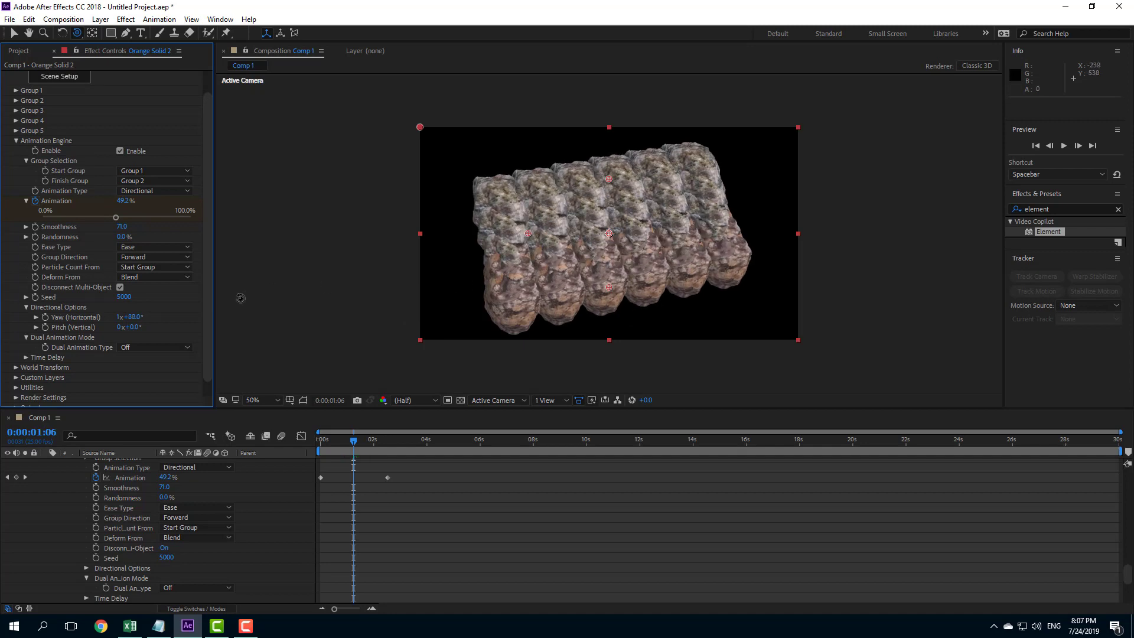
pyautogui.moveTo(132, 320); pyautogui.dragTo(110, 317)
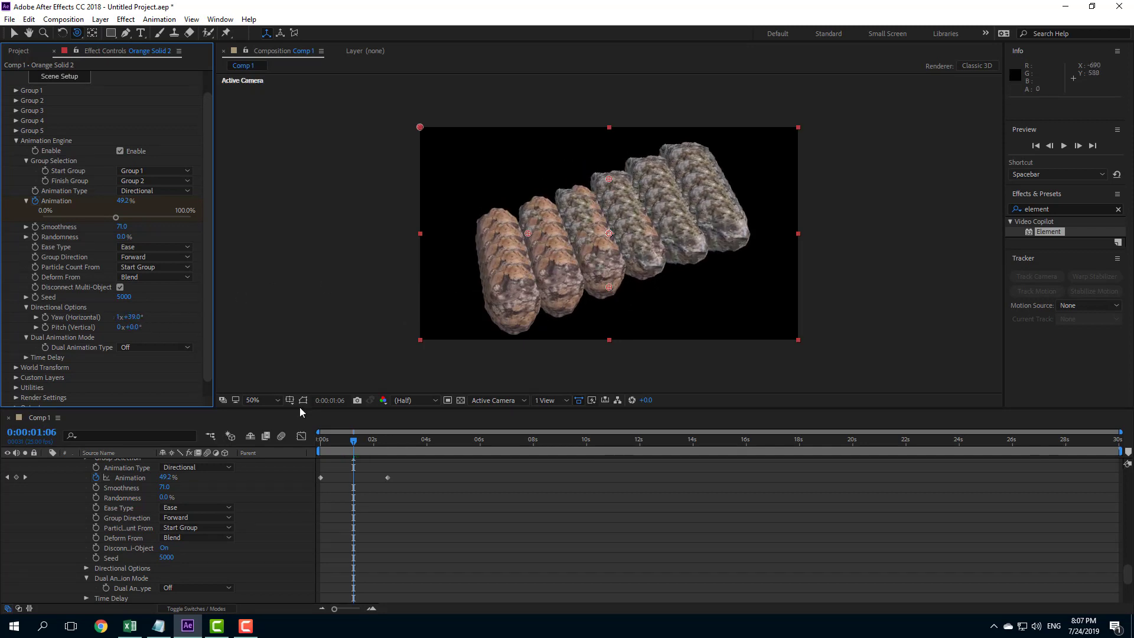
pyautogui.moveTo(354, 441)
pyautogui.mouseDown()
pyautogui.moveTo(309, 448)
pyautogui.moveTo(370, 449)
pyautogui.moveTo(355, 451)
pyautogui.mouseUp()
# Set the Directional Options Yaw to 1x+87.0° and Pitch to 0x-19.0°, review the transition, and return to 0:00:00:00.
pyautogui.moveTo(130, 317); pyautogui.dragTo(181, 337)
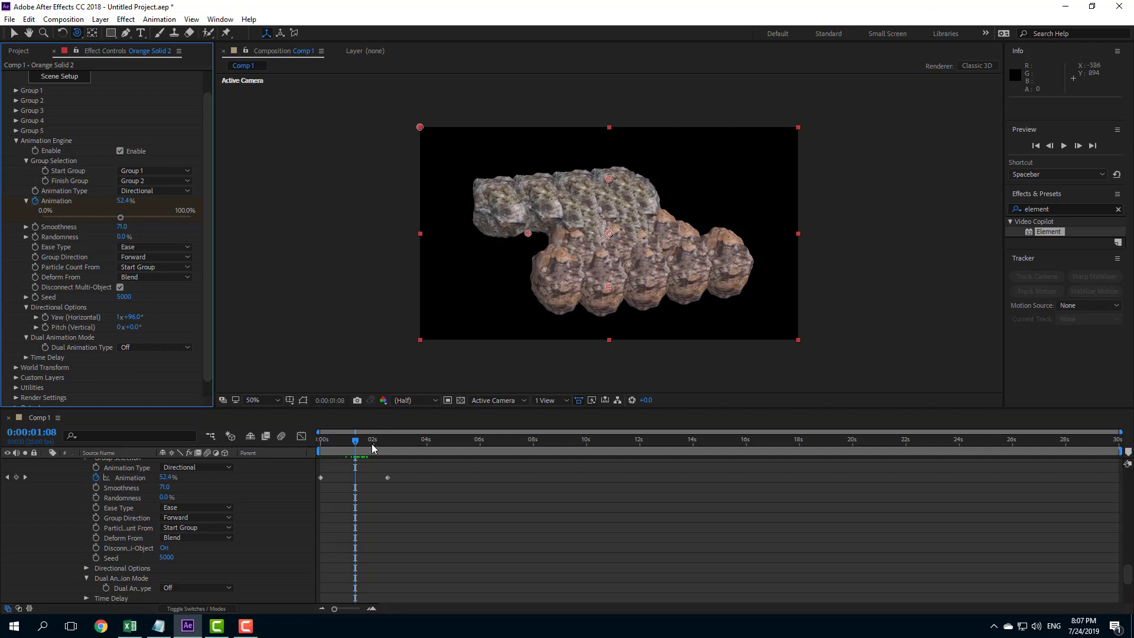
pyautogui.moveTo(355, 444)
pyautogui.mouseDown()
pyautogui.moveTo(325, 450)
pyautogui.moveTo(377, 450)
pyautogui.mouseUp()
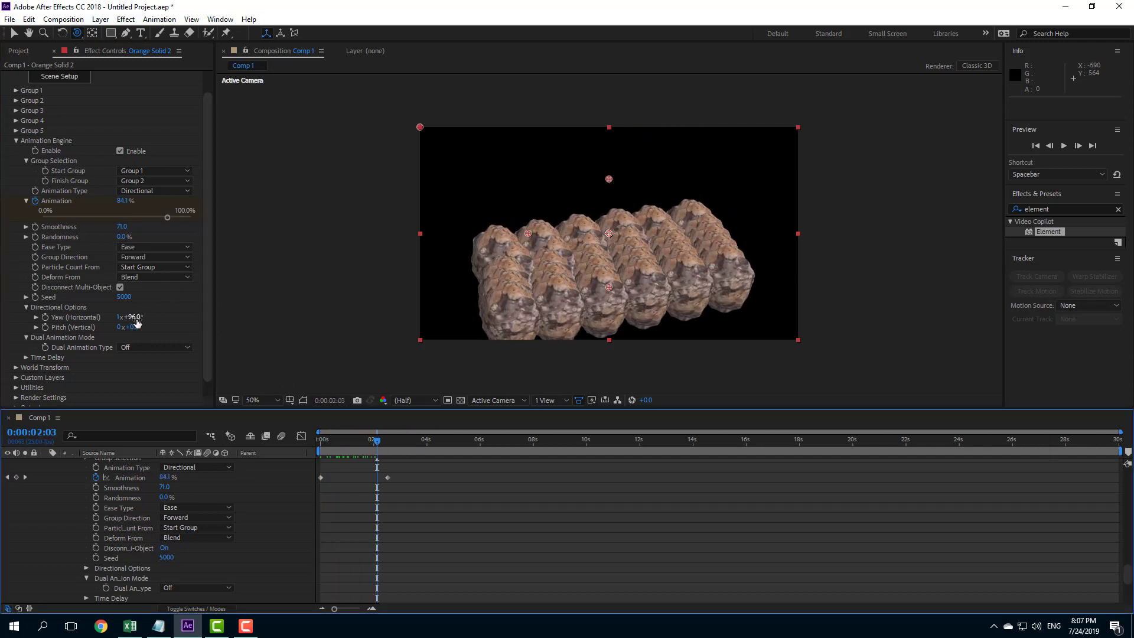
pyautogui.moveTo(138, 318); pyautogui.dragTo(303, 452)
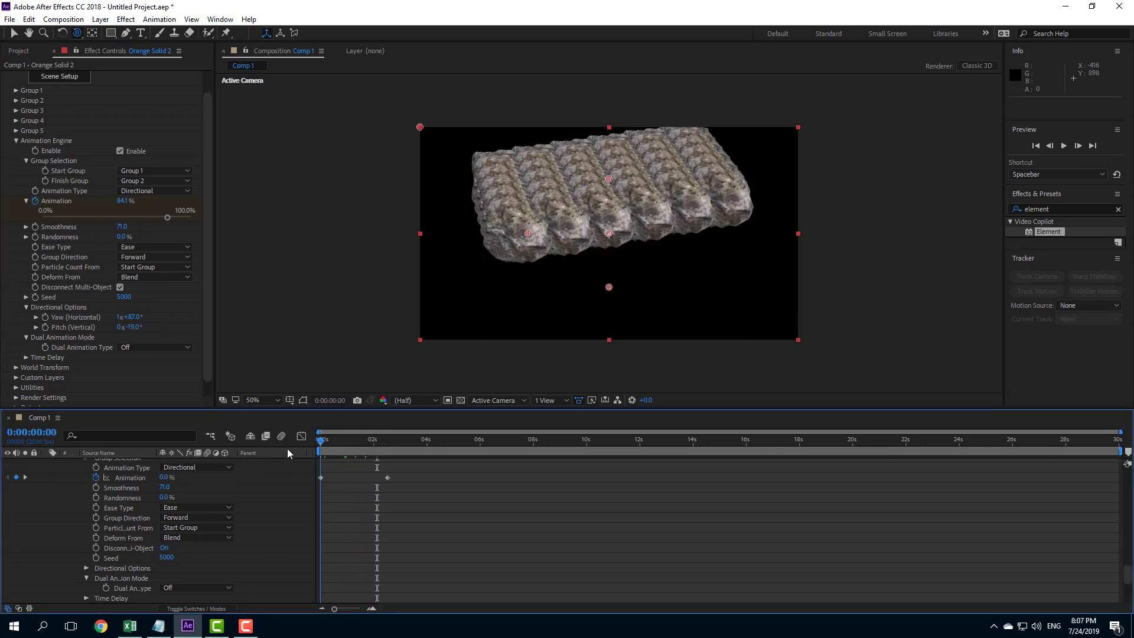